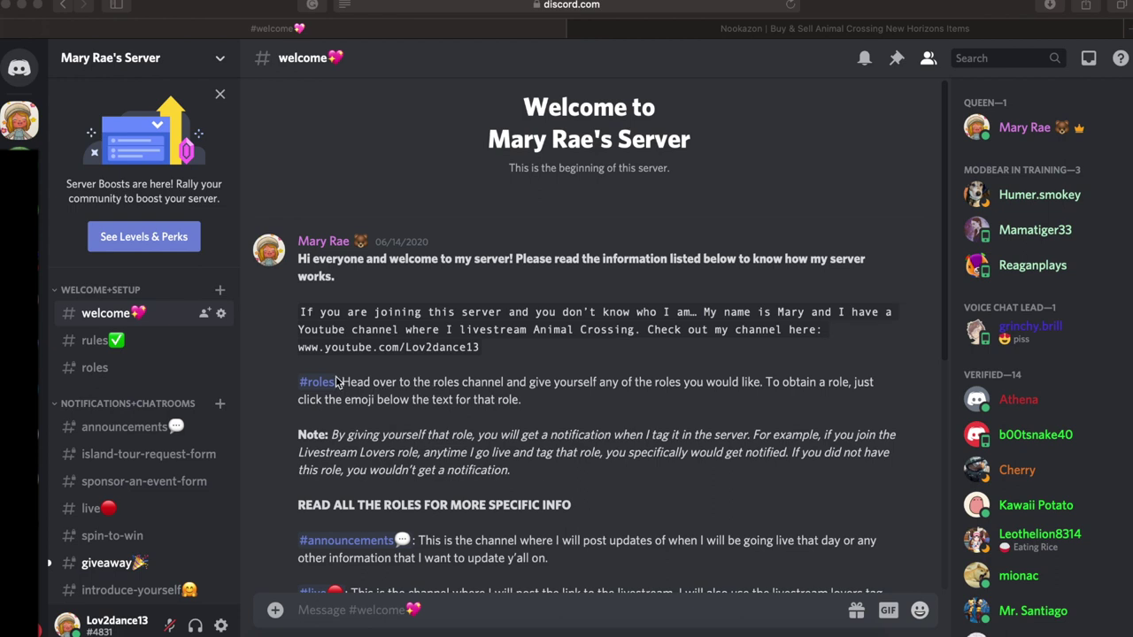
# Step: Browse the Discord giveaway channel, return to the welcome channel, then switch to the Nookazon site
pyautogui.scroll(-5, 337, 382)
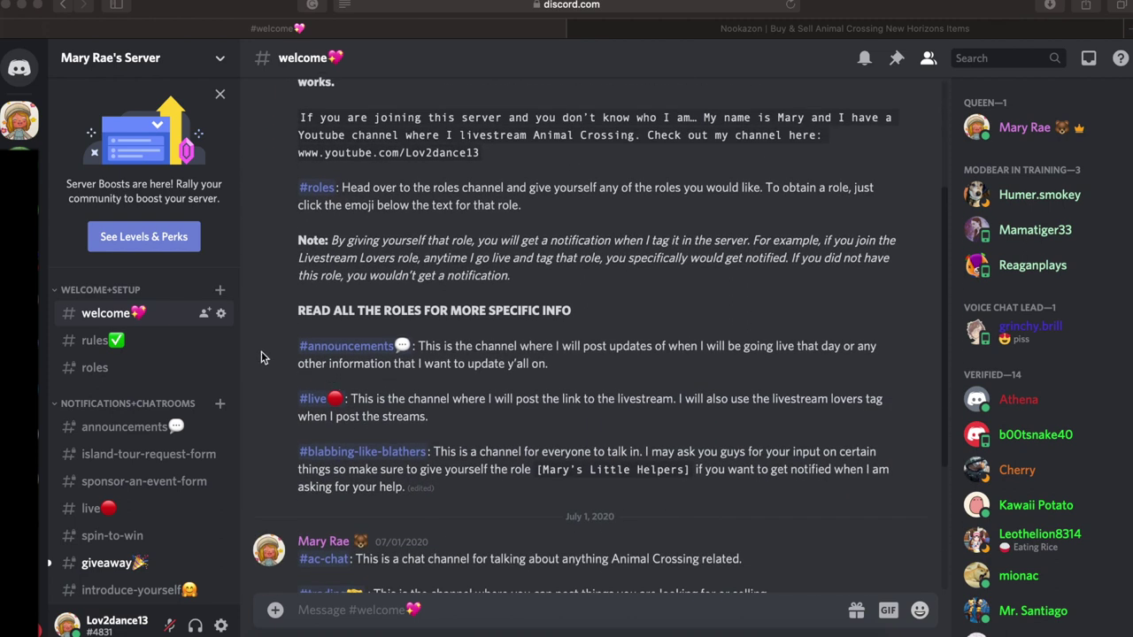
pyautogui.scroll(-2, 261, 357)
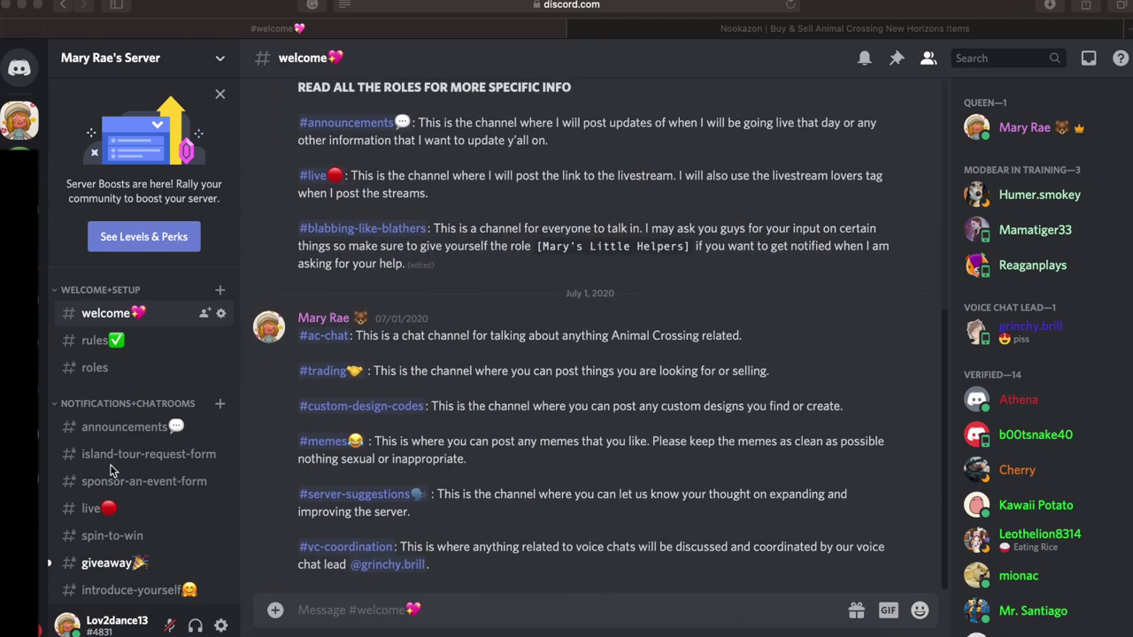
pyautogui.scroll(-1, 110, 472)
pyautogui.scroll(-6, 111, 472)
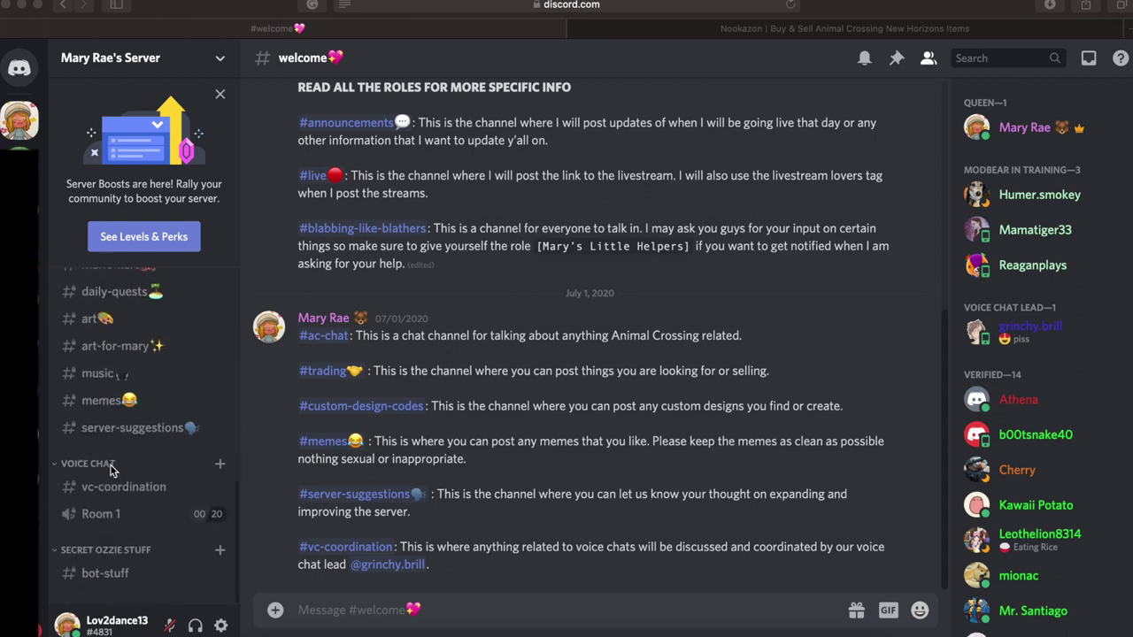
pyautogui.scroll(8, 110, 472)
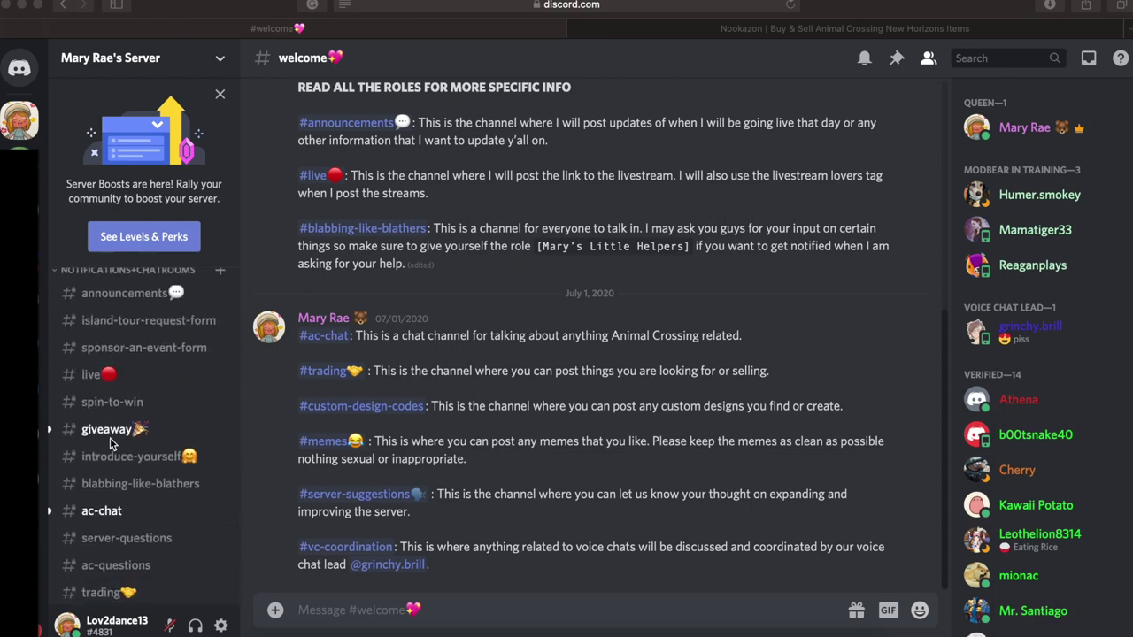
pyautogui.click(108, 429)
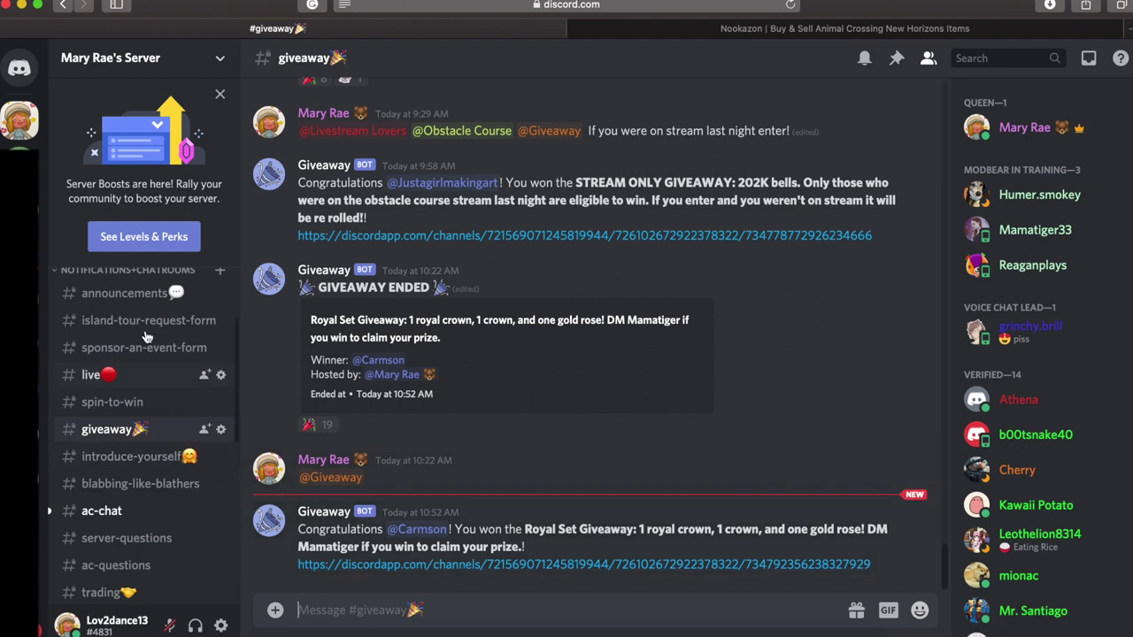
pyautogui.scroll(3, 147, 325)
pyautogui.click(97, 183)
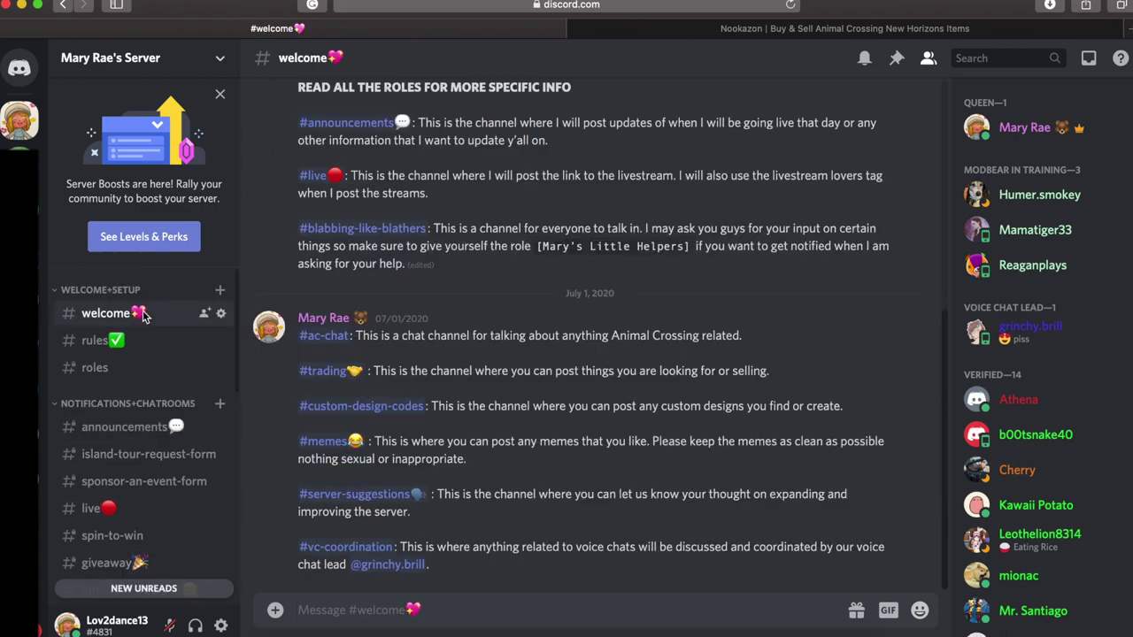
pyautogui.click(656, 28)
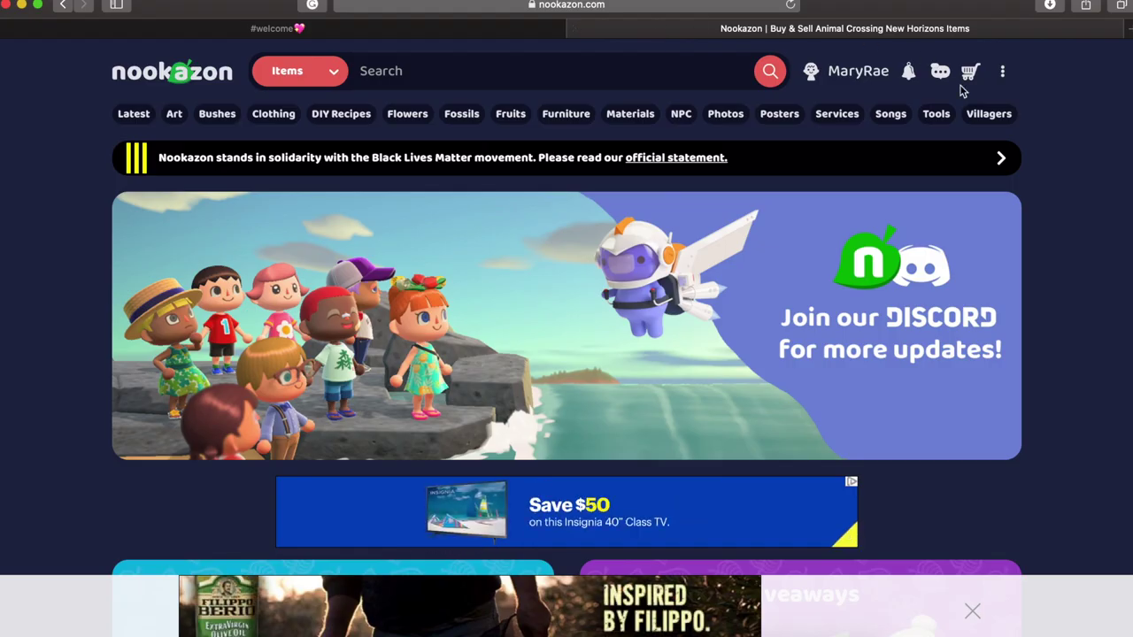
# Step: Dismiss the bottom video ad and check the Items search-type list without changing it
pyautogui.click(971, 609)
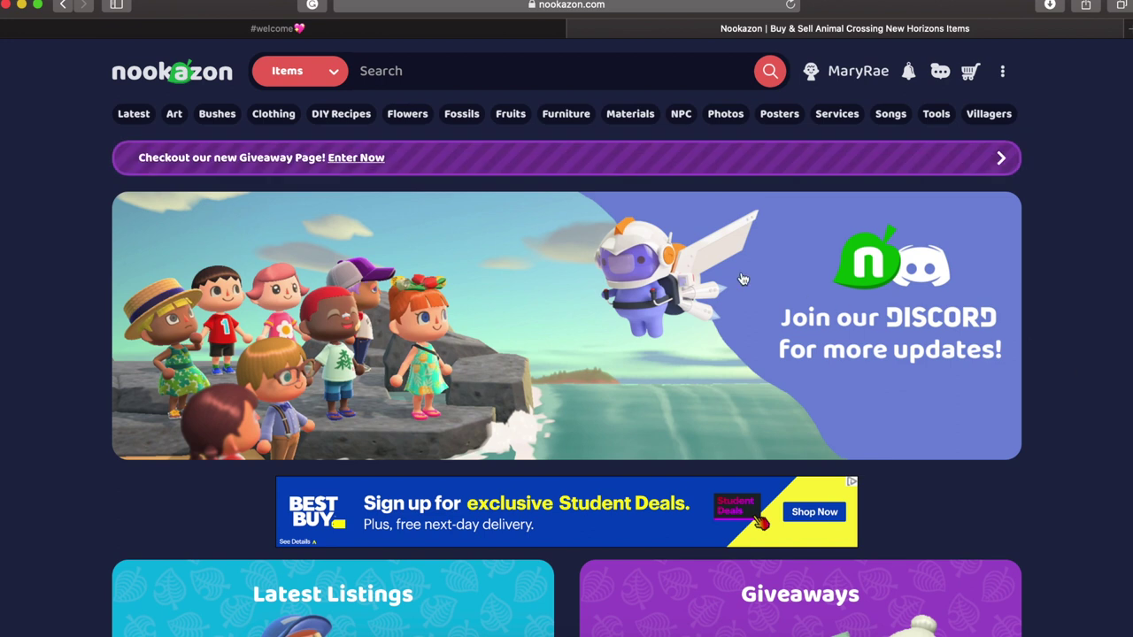
pyautogui.click(336, 74)
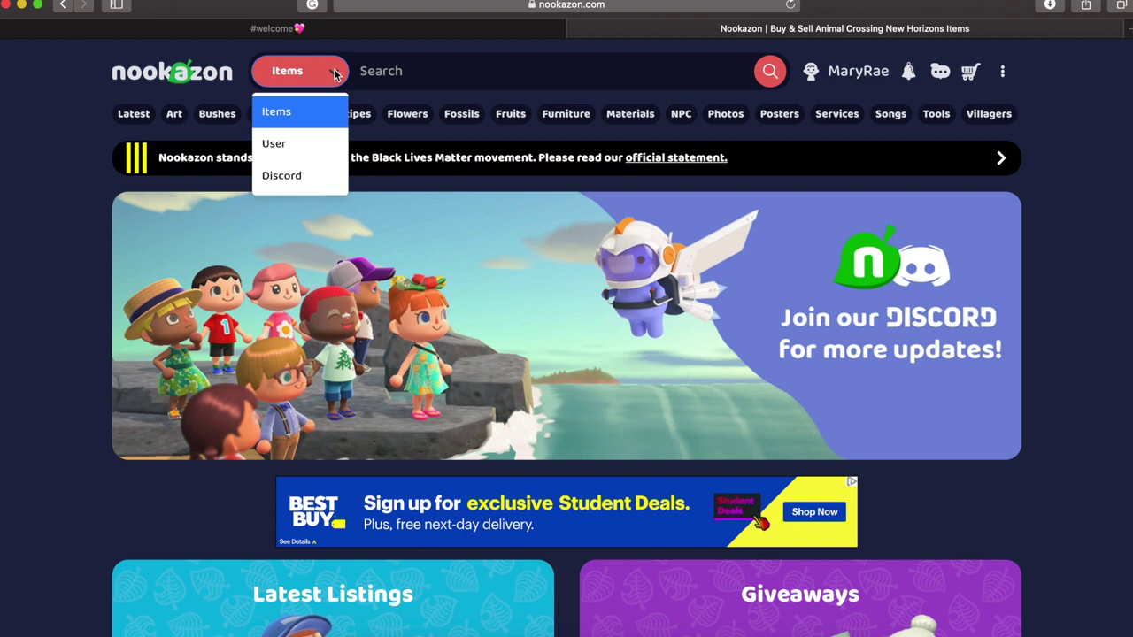
pyautogui.click(335, 74)
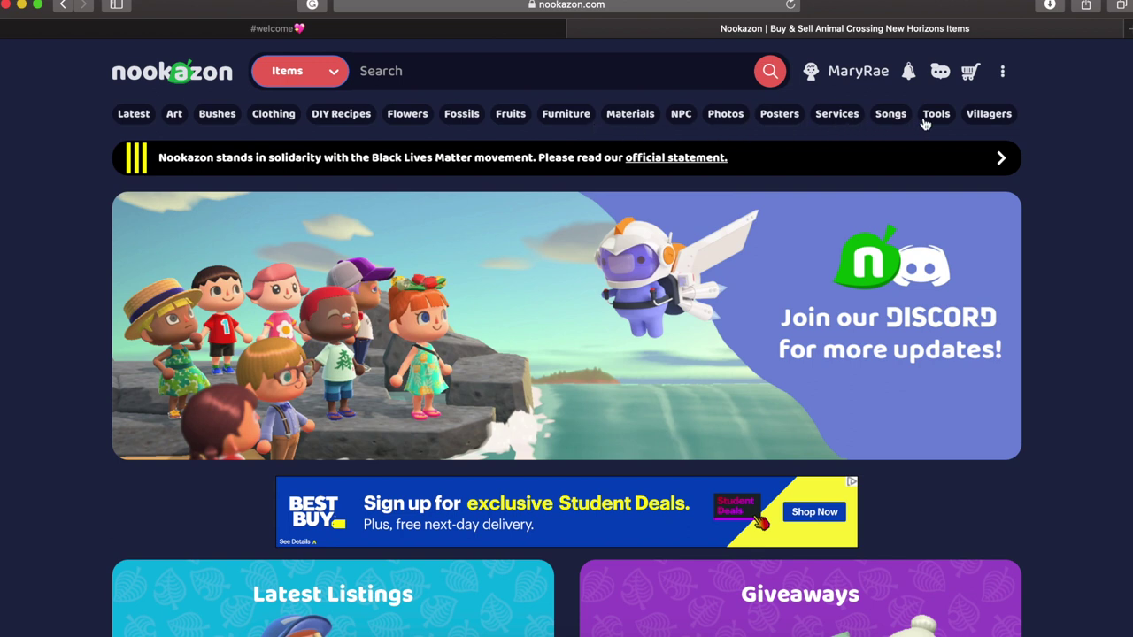
# Step: Scroll down through the Nookazon home page sections and back up a little
pyautogui.scroll(-5, 1062, 211)
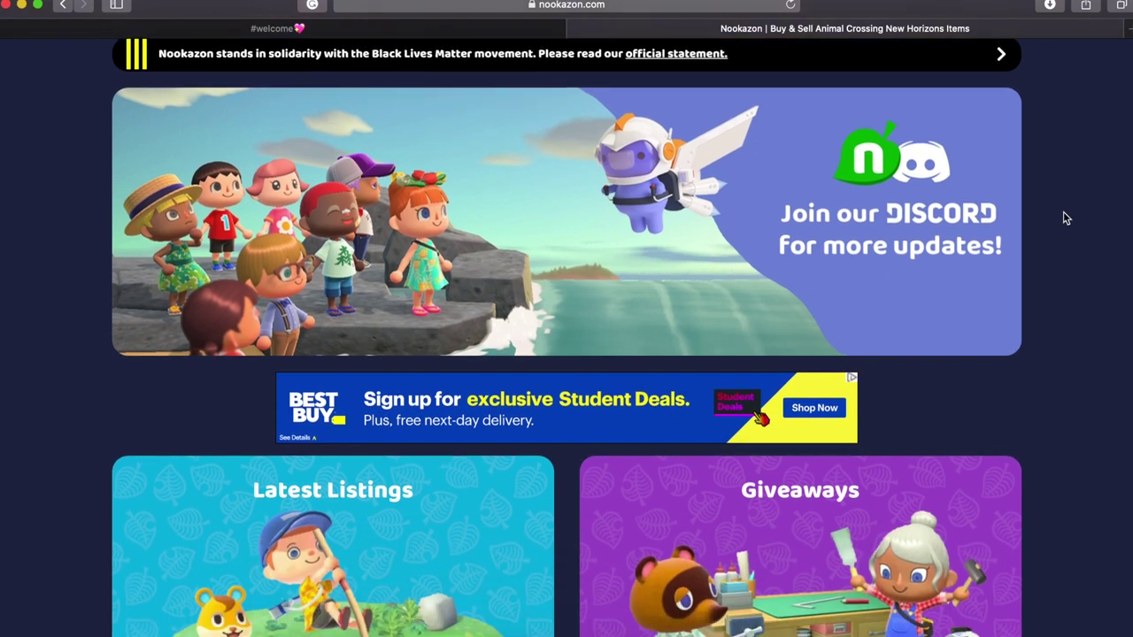
pyautogui.scroll(-7, 1065, 219)
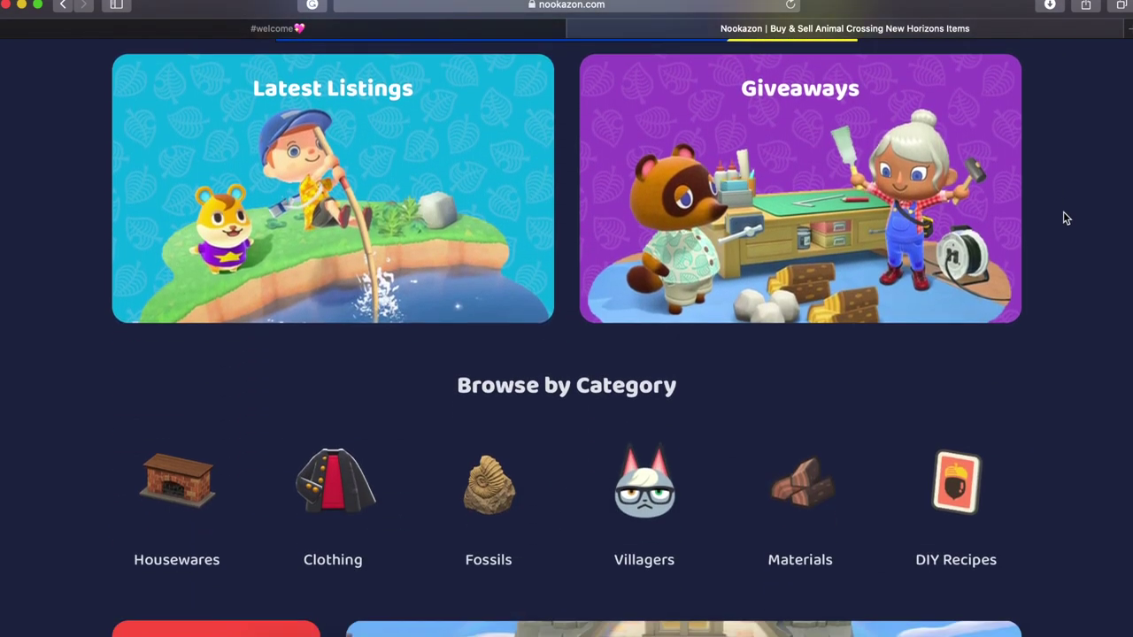
pyautogui.scroll(-4, 1065, 219)
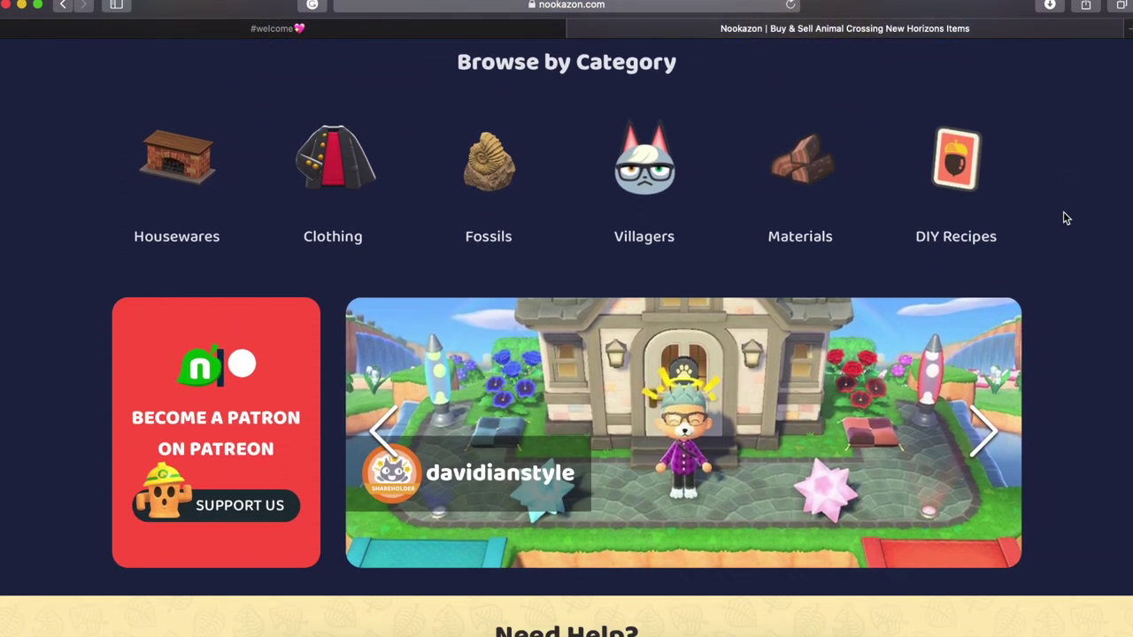
pyautogui.scroll(-6, 1065, 218)
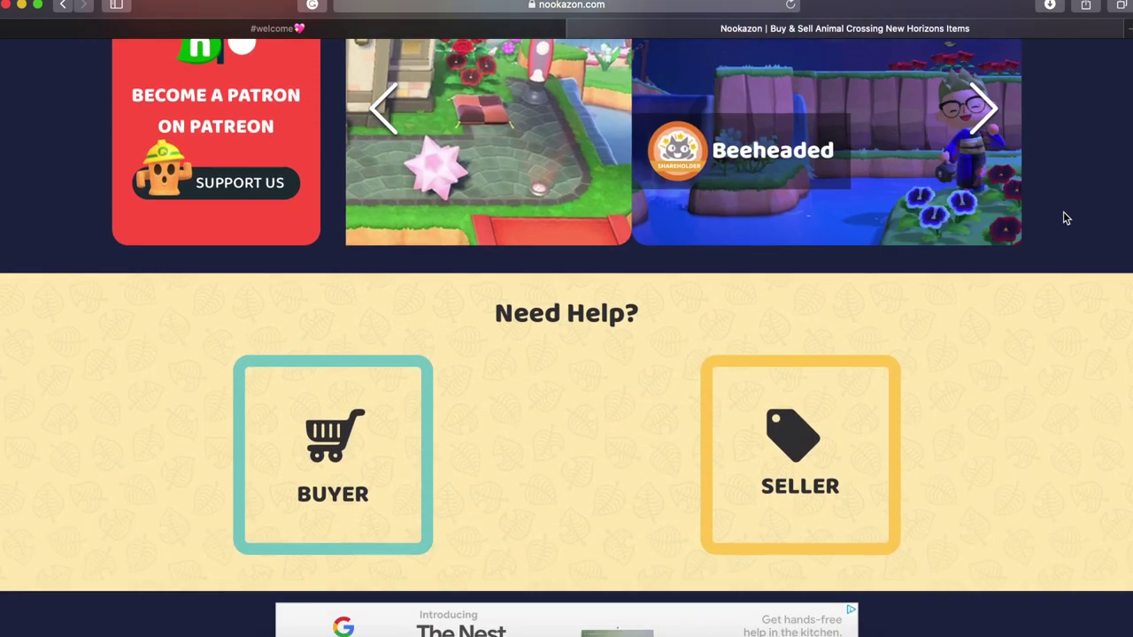
pyautogui.scroll(-2, 1065, 218)
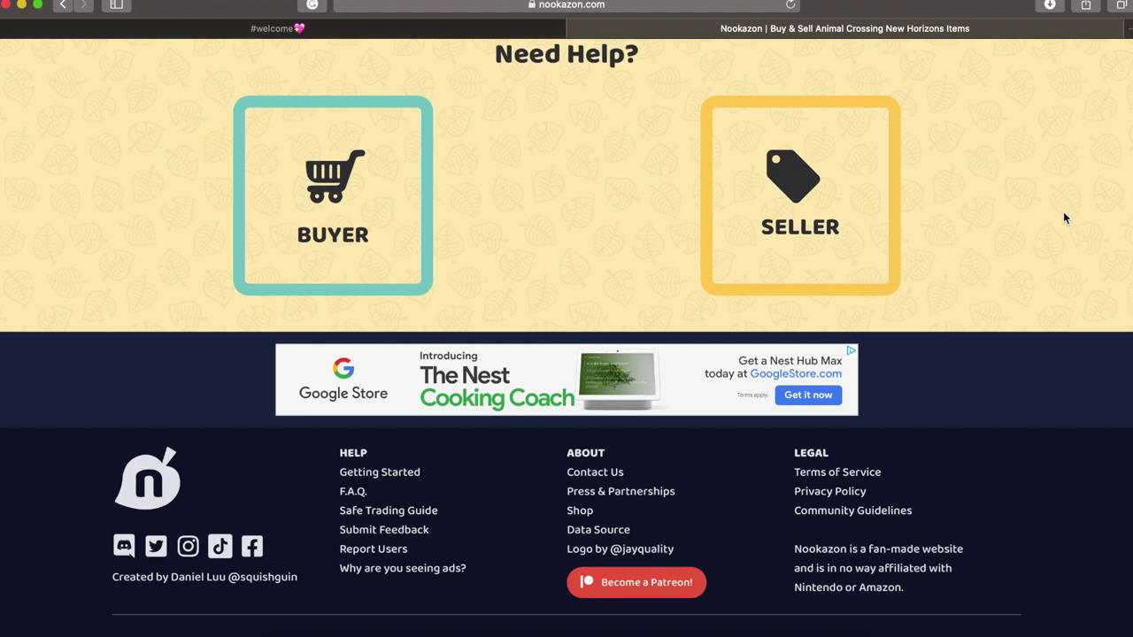
pyautogui.scroll(15, 1072, 209)
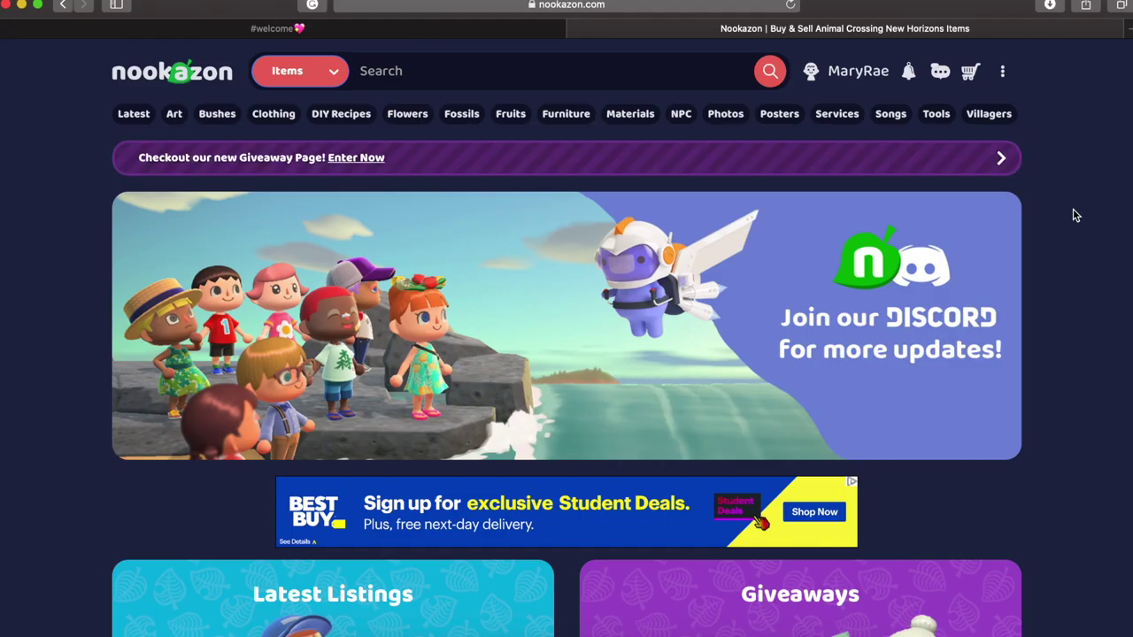
pyautogui.click(845, 78)
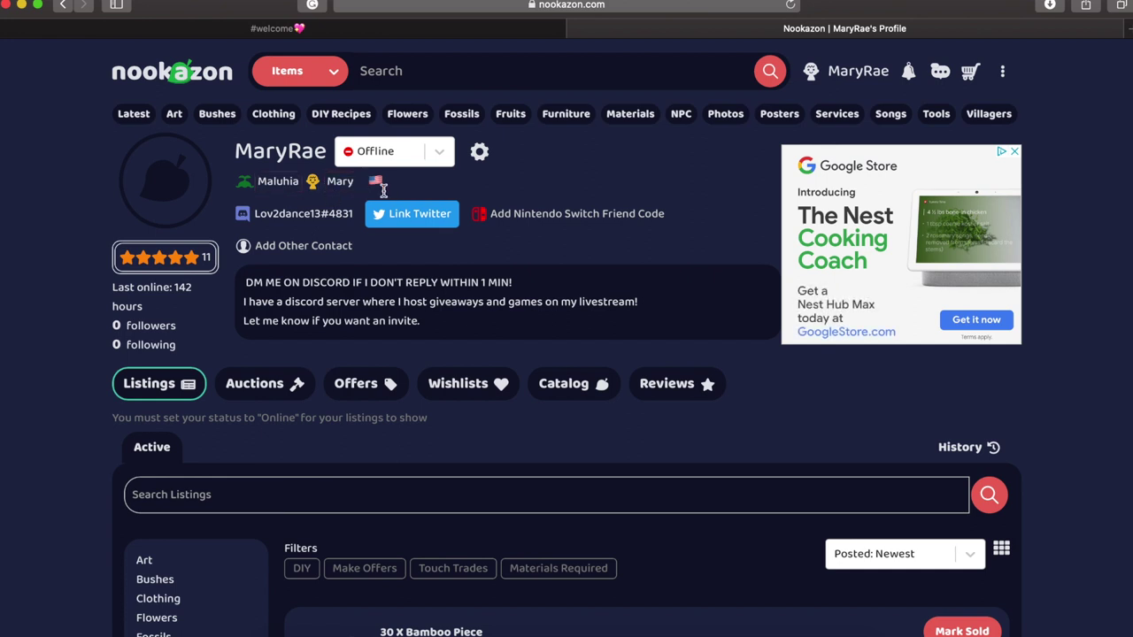
pyautogui.click(437, 155)
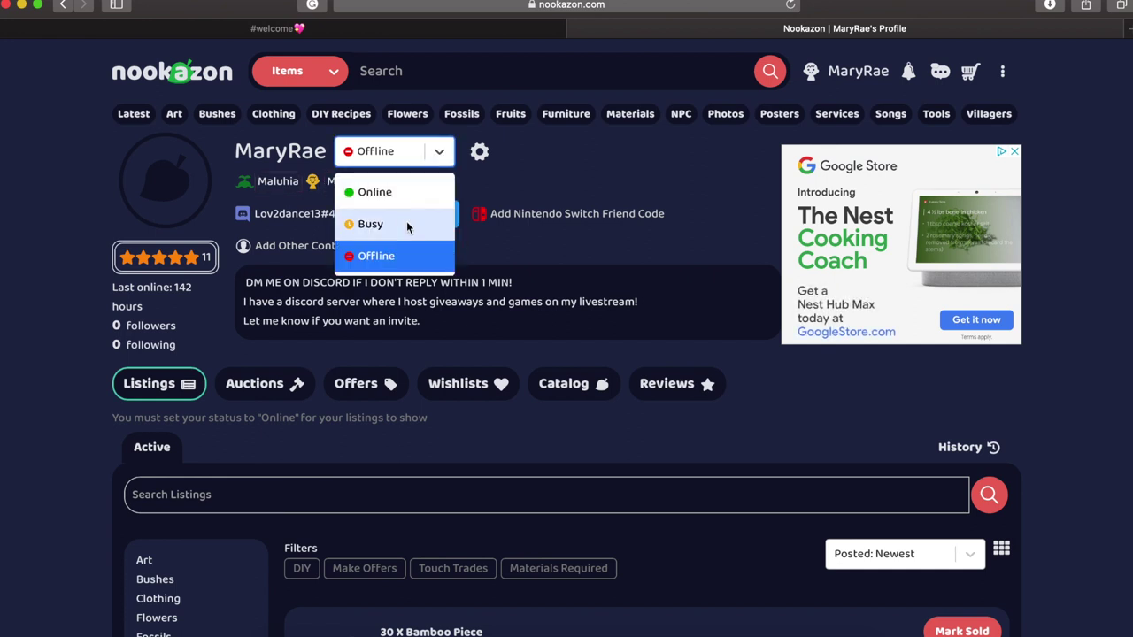
pyautogui.click(568, 146)
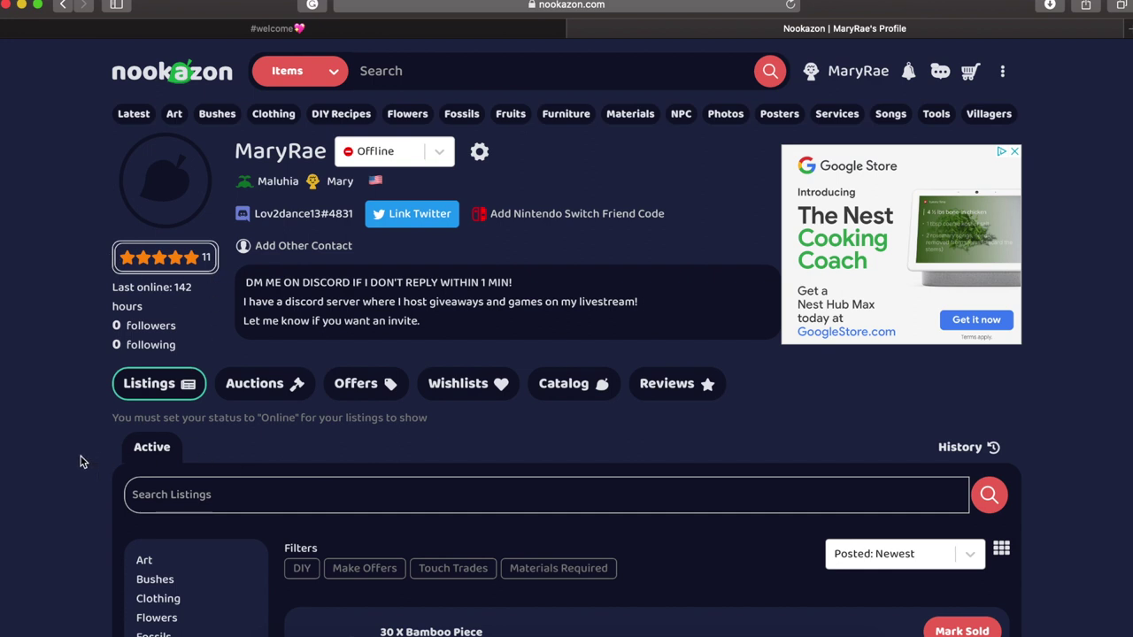
pyautogui.scroll(-4, 80, 461)
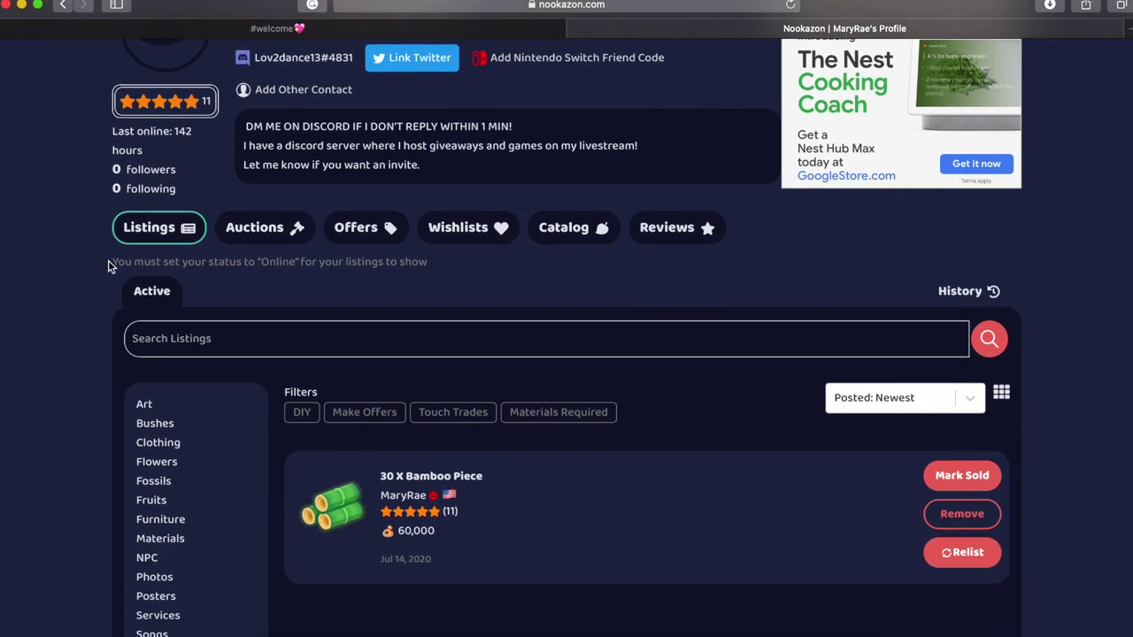
# Step: Read the note about setting status to Online, then scroll to the 30 X Bamboo Piece listing and back
pyautogui.moveTo(108, 261); pyautogui.dragTo(380, 266)
pyautogui.click(44, 246)
pyautogui.scroll(3, 45, 316)
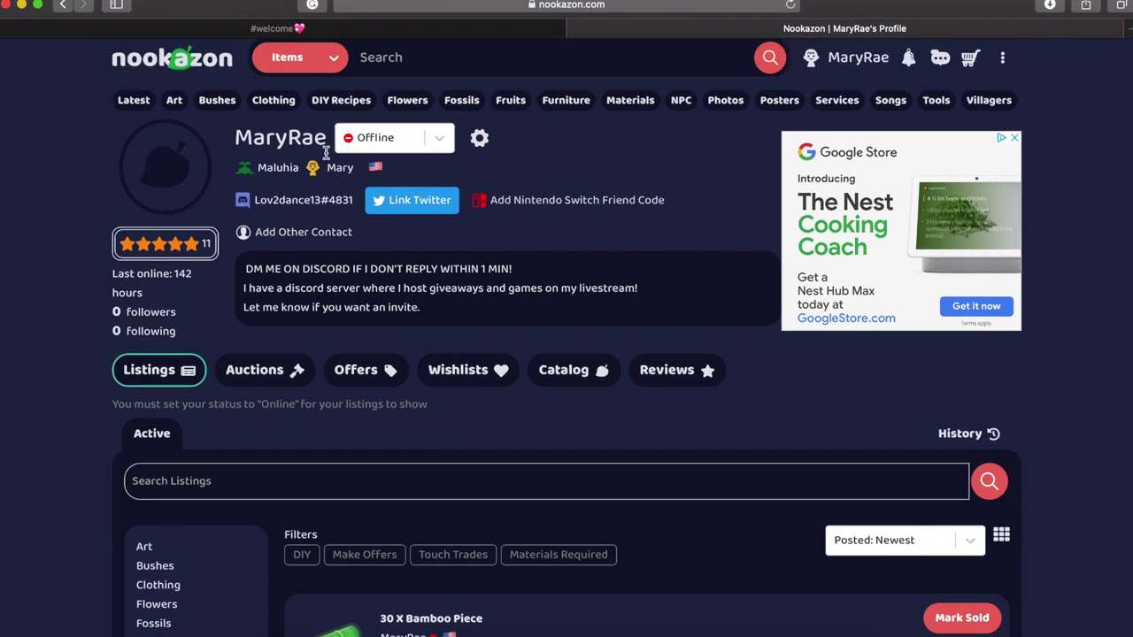
pyautogui.scroll(-4, 94, 460)
pyautogui.scroll(-4, 94, 462)
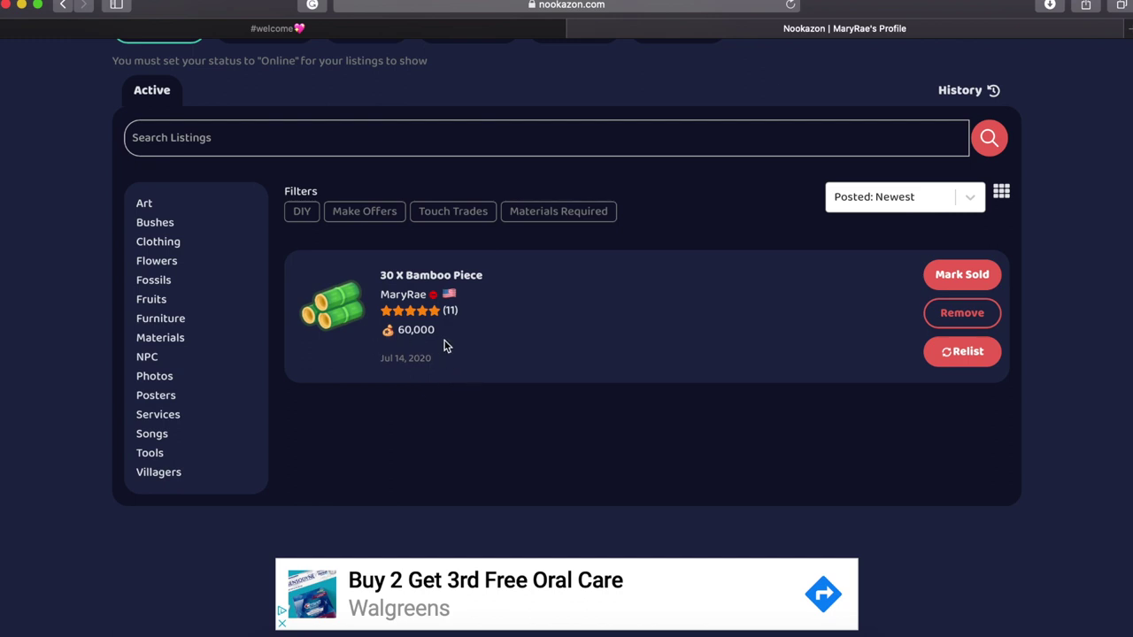
pyautogui.scroll(3, 119, 273)
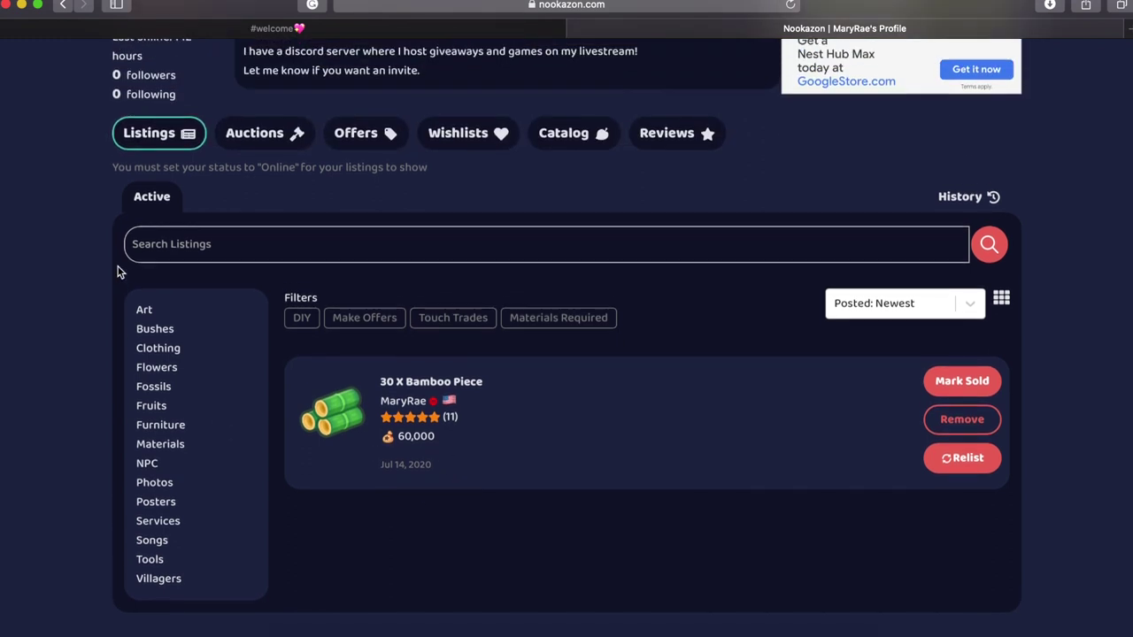
# Step: On the Auctions tab, remove the 4 X Purple Hyacinths and 3 X Gold Roses auctions
pyautogui.click(248, 145)
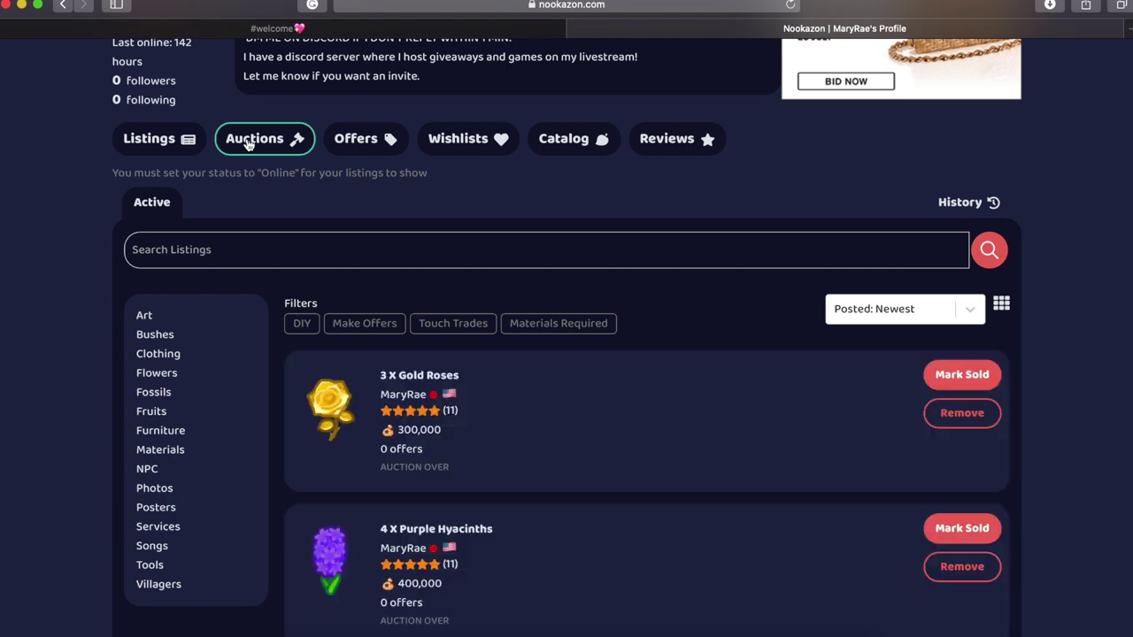
pyautogui.scroll(-3, 472, 222)
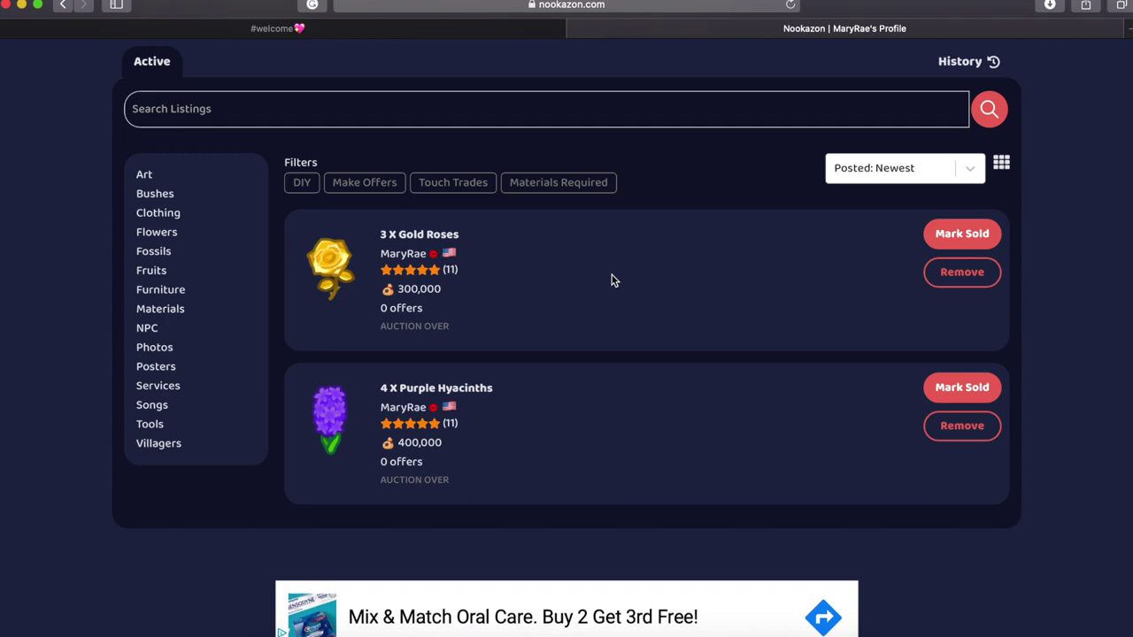
pyautogui.click(934, 435)
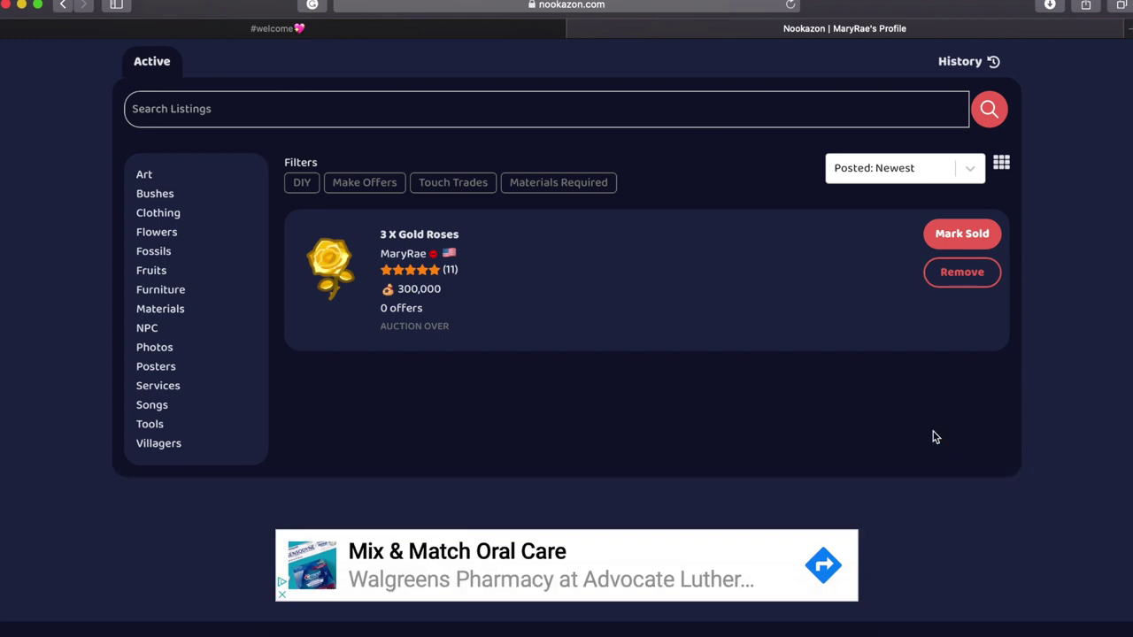
pyautogui.click(950, 276)
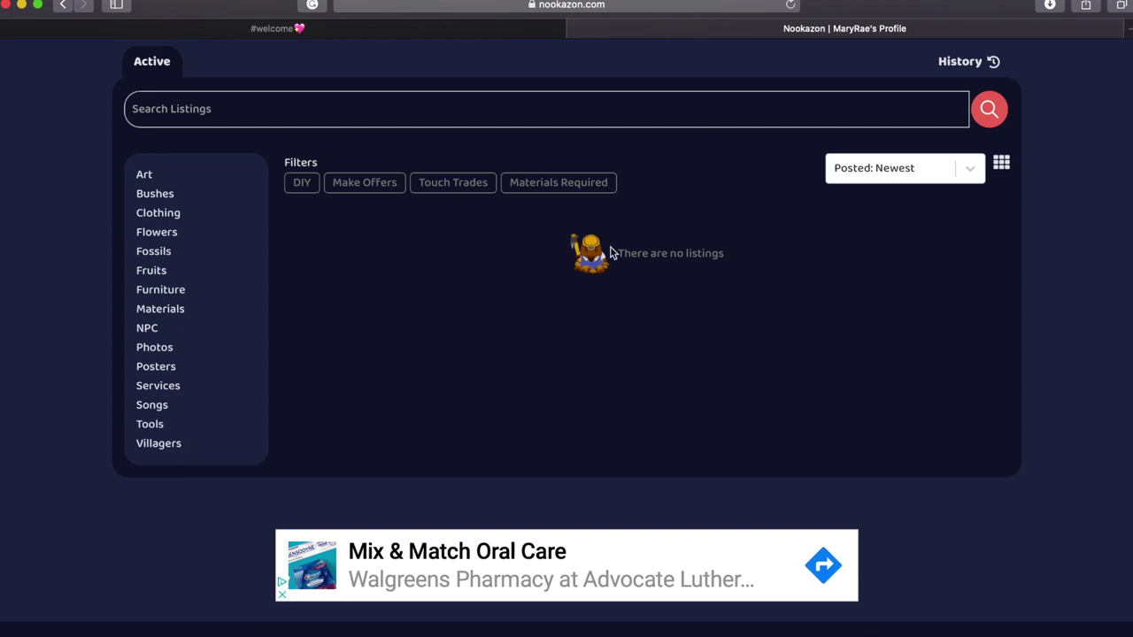
pyautogui.scroll(3, 610, 253)
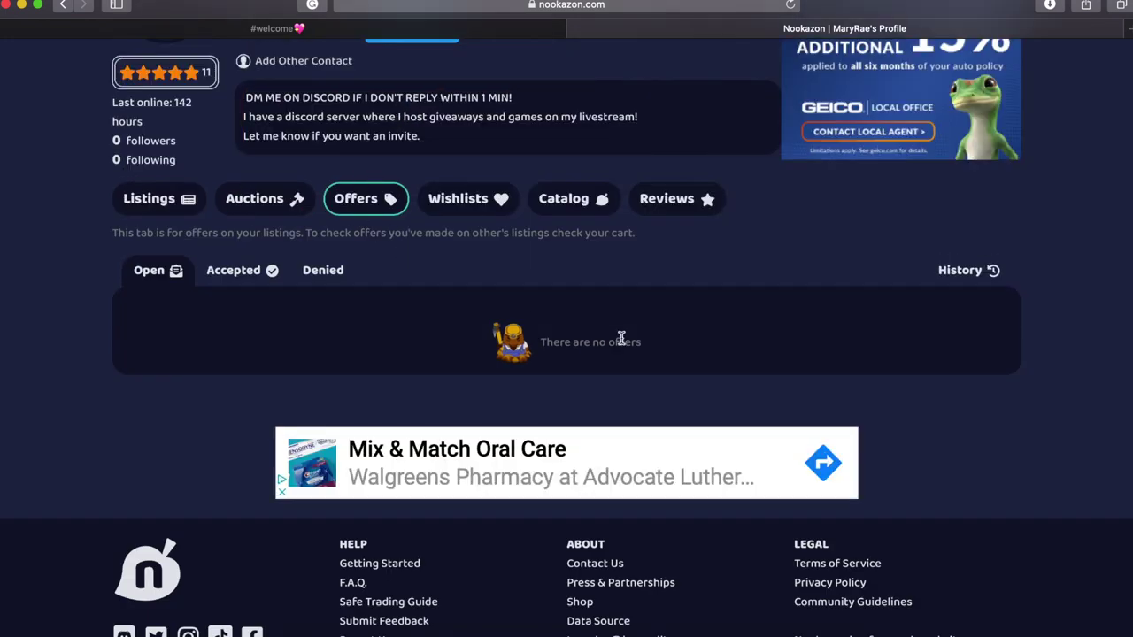
# Step: Step through the Wishlists and Catalog tabs to Reviews, scrolling the five-star reviews and back to the top
pyautogui.click(488, 202)
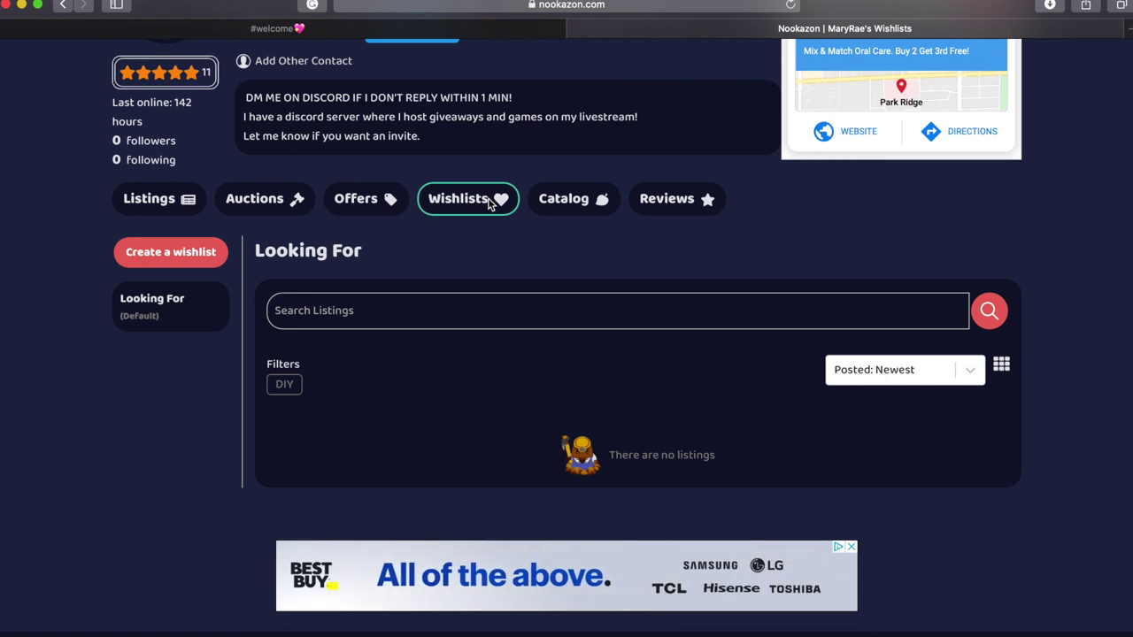
pyautogui.click(598, 212)
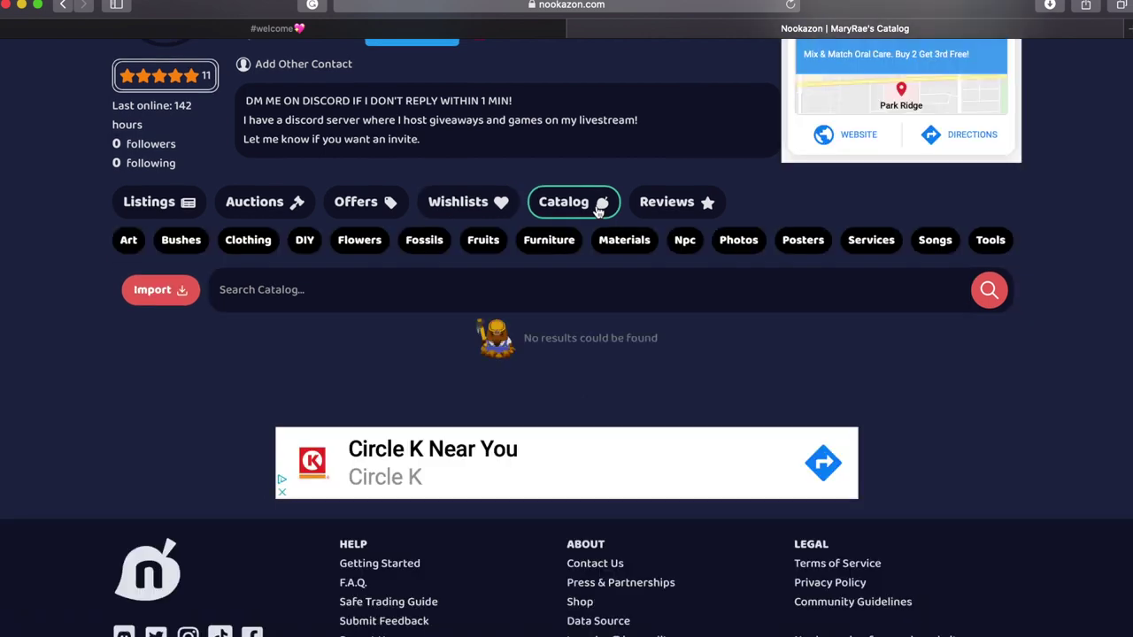
pyautogui.click(661, 203)
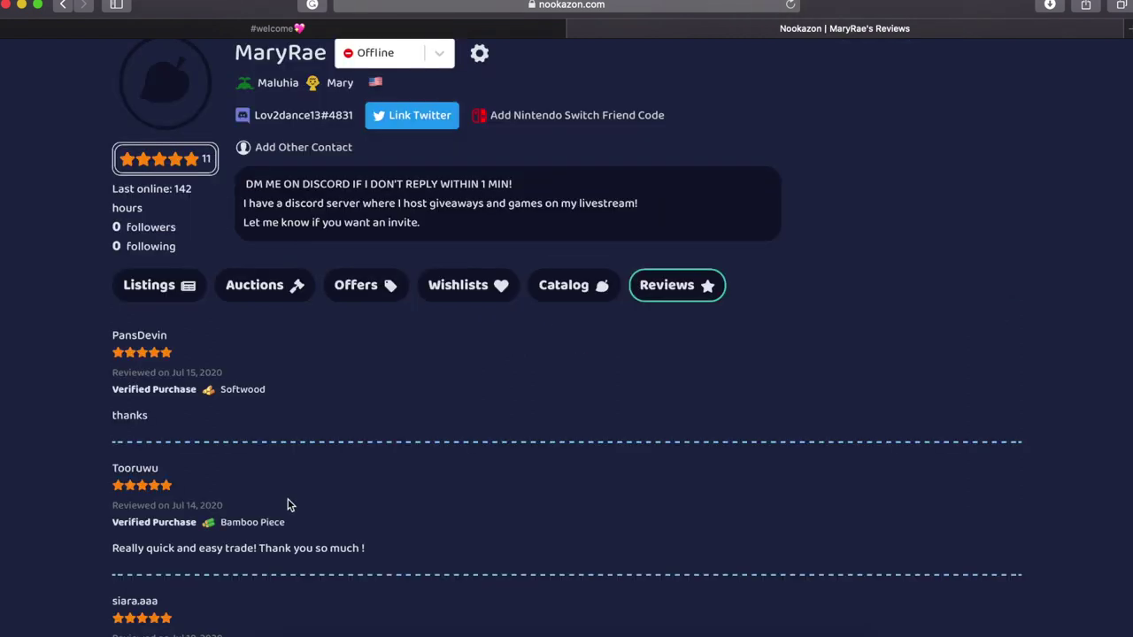
pyautogui.scroll(-10, 345, 435)
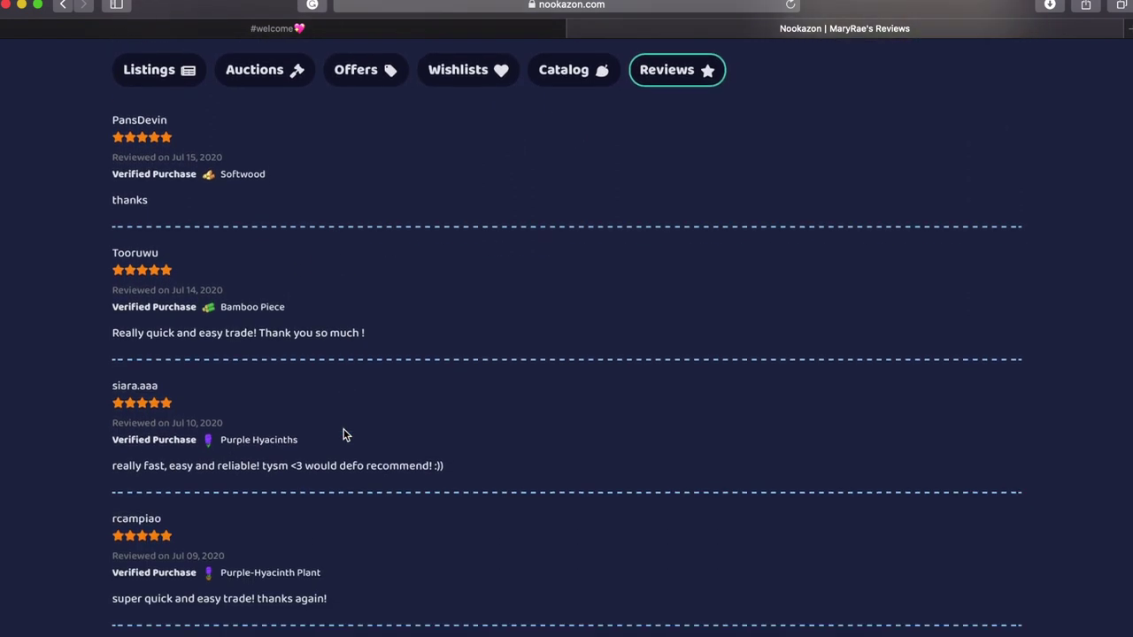
pyautogui.scroll(-15, 345, 431)
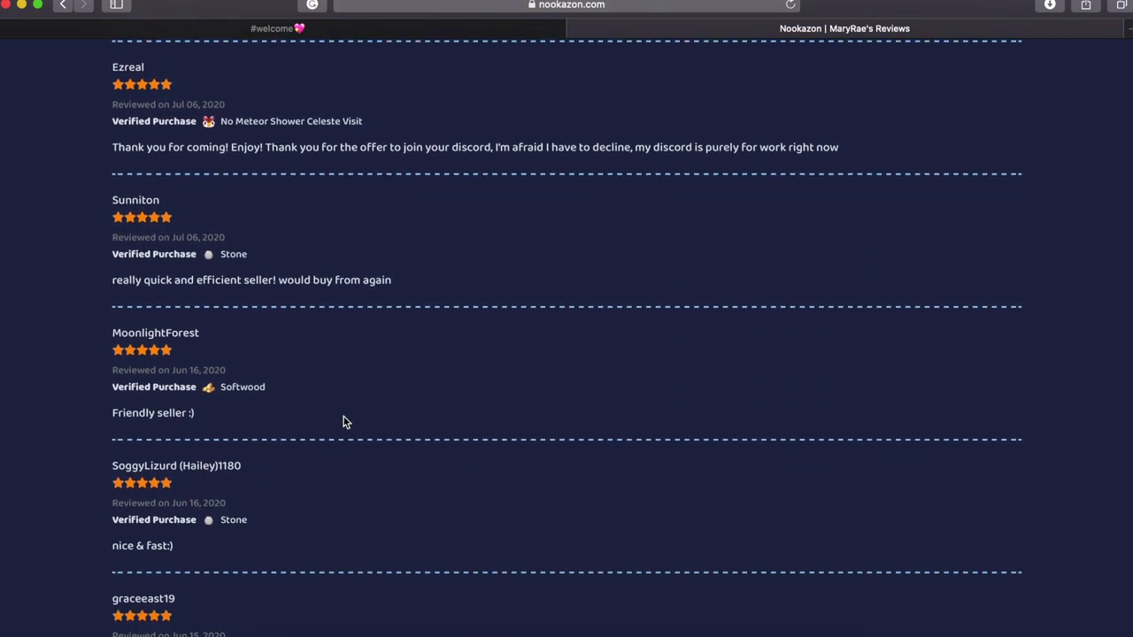
pyautogui.scroll(-3, 345, 422)
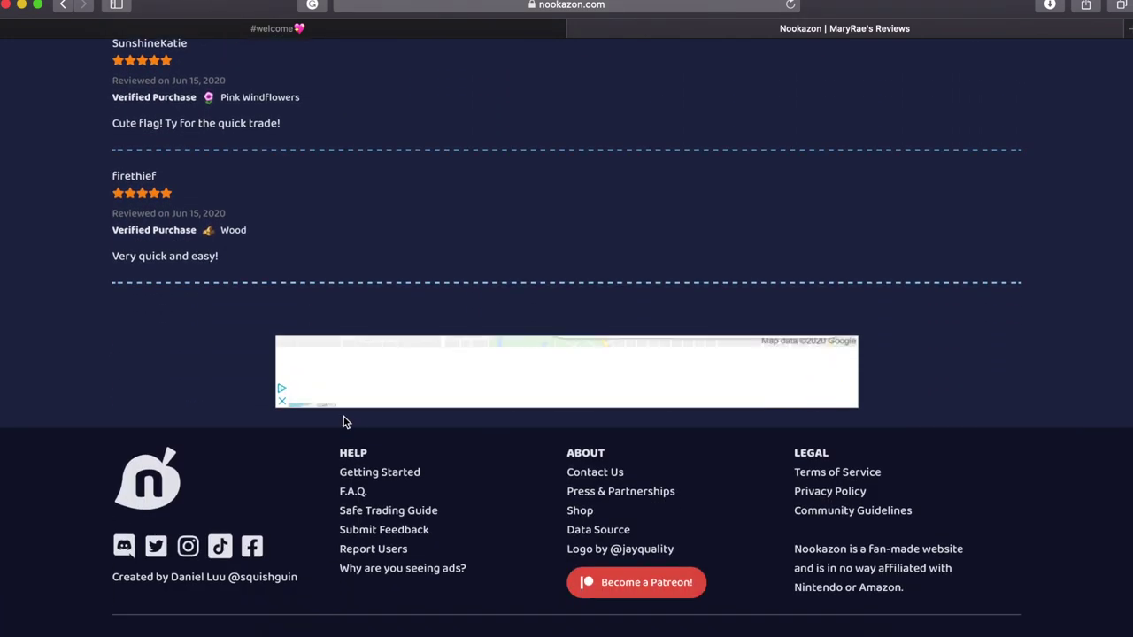
pyautogui.scroll(15, 346, 422)
pyautogui.scroll(10, 345, 422)
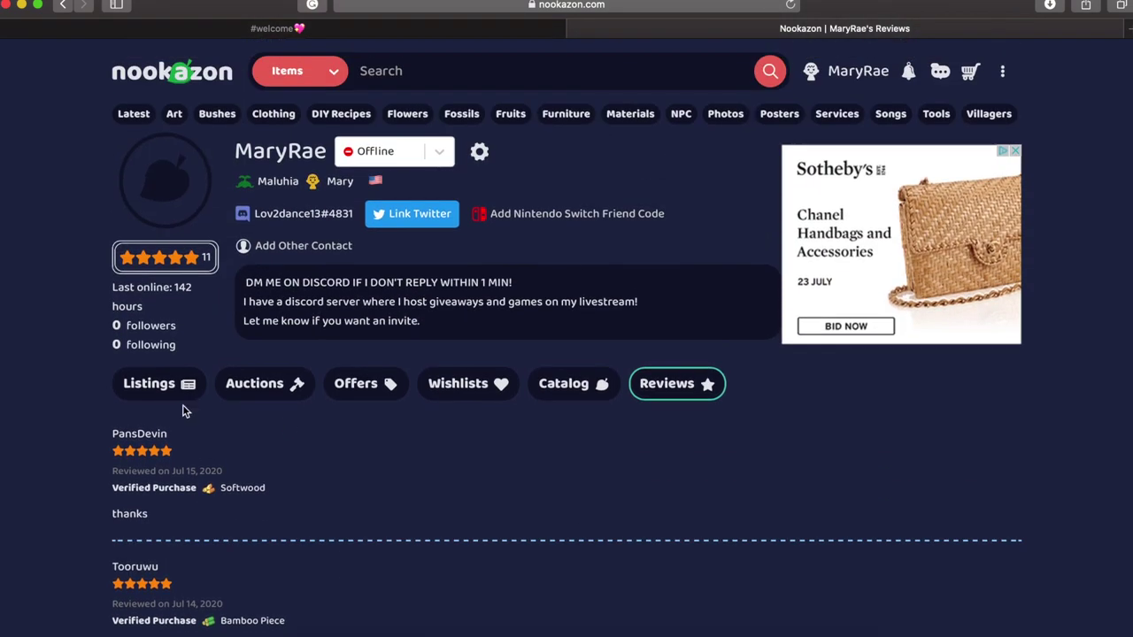
# Step: On the Listings tab, change the availability status from Offline to Online
pyautogui.click(161, 398)
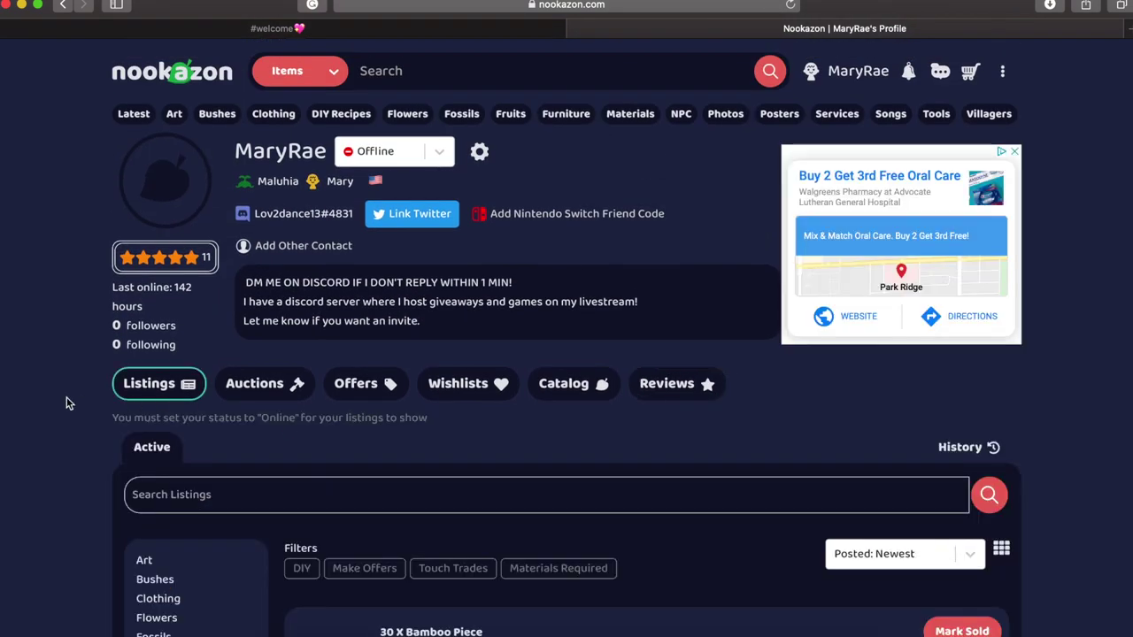
pyautogui.click(430, 159)
pyautogui.click(419, 192)
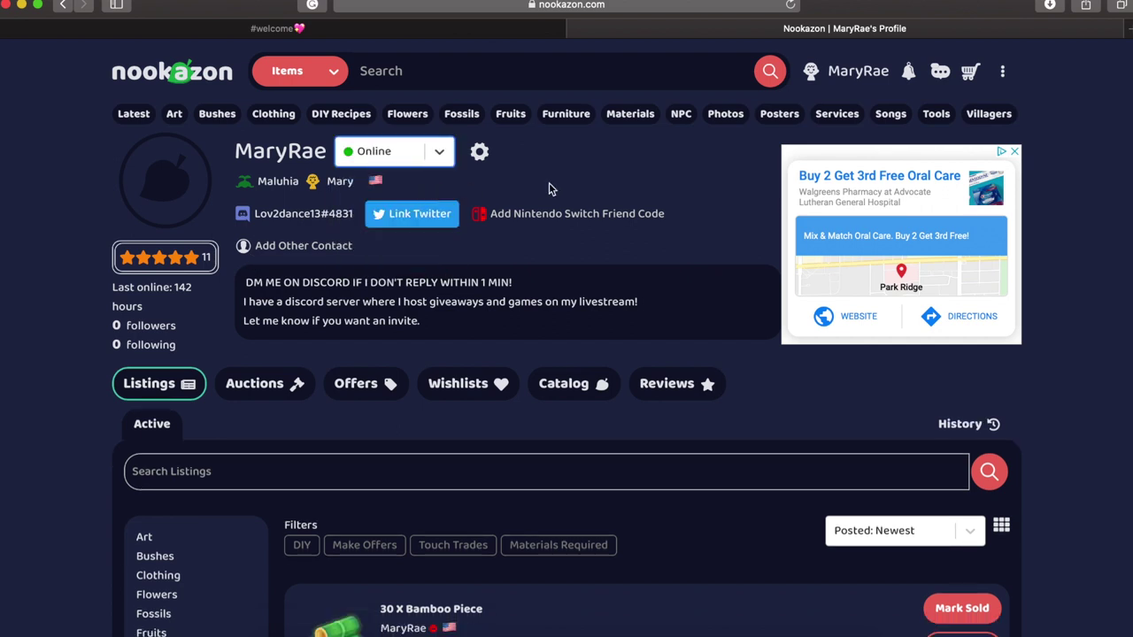
# Step: Relist the 30 X Bamboo Piece listing so it shows as just posted, then open account settings
pyautogui.scroll(-4, 546, 188)
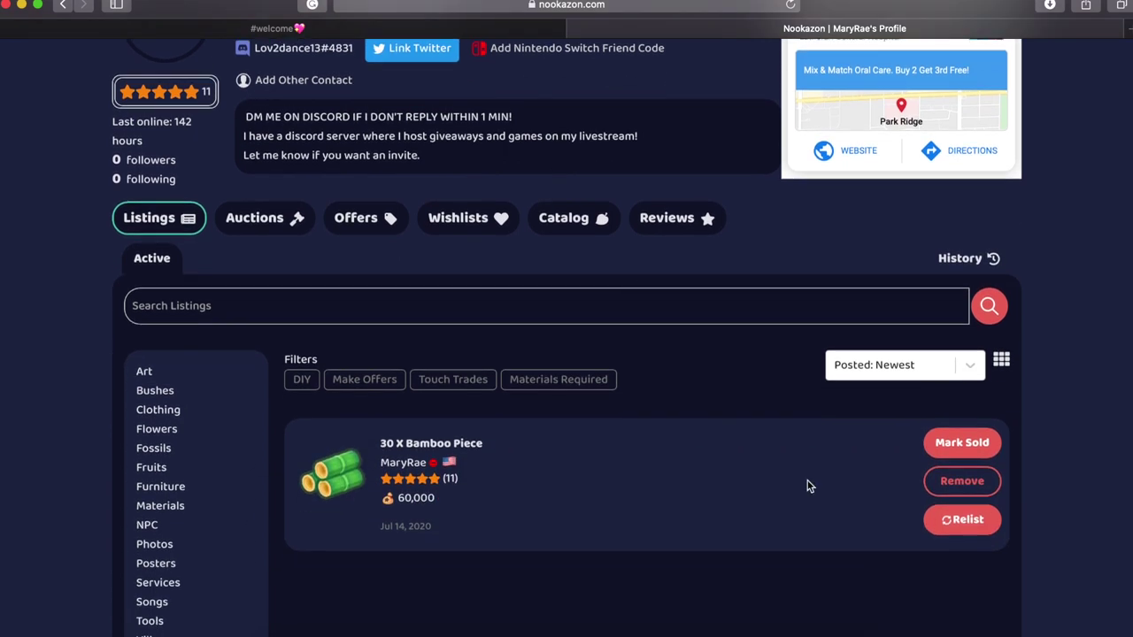
pyautogui.click(938, 520)
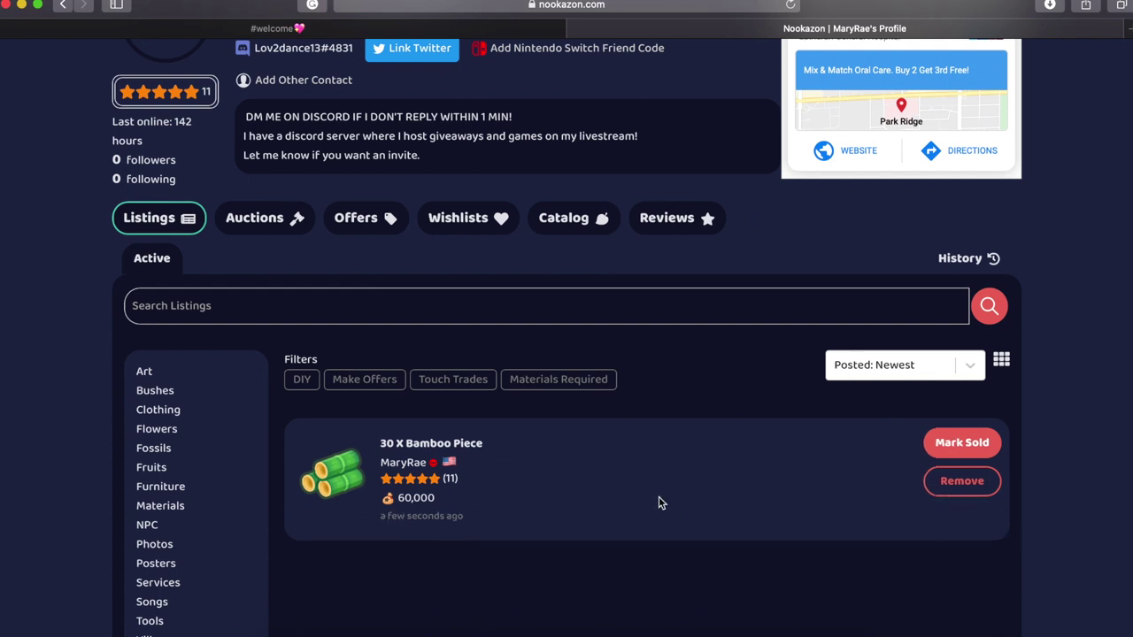
pyautogui.scroll(4, 646, 418)
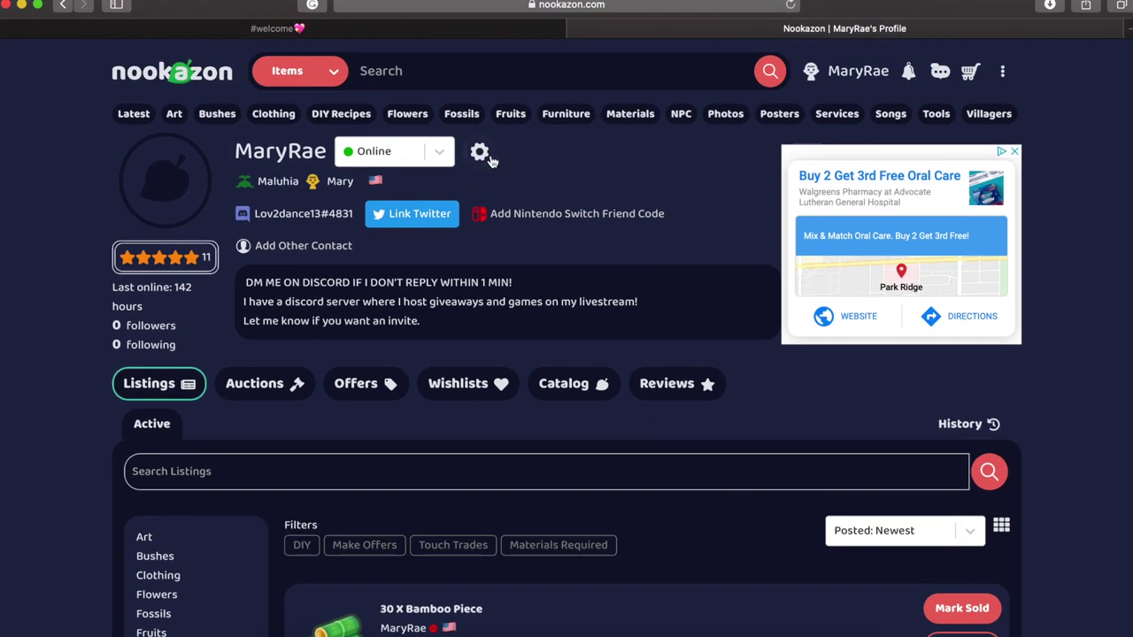
pyautogui.click(480, 152)
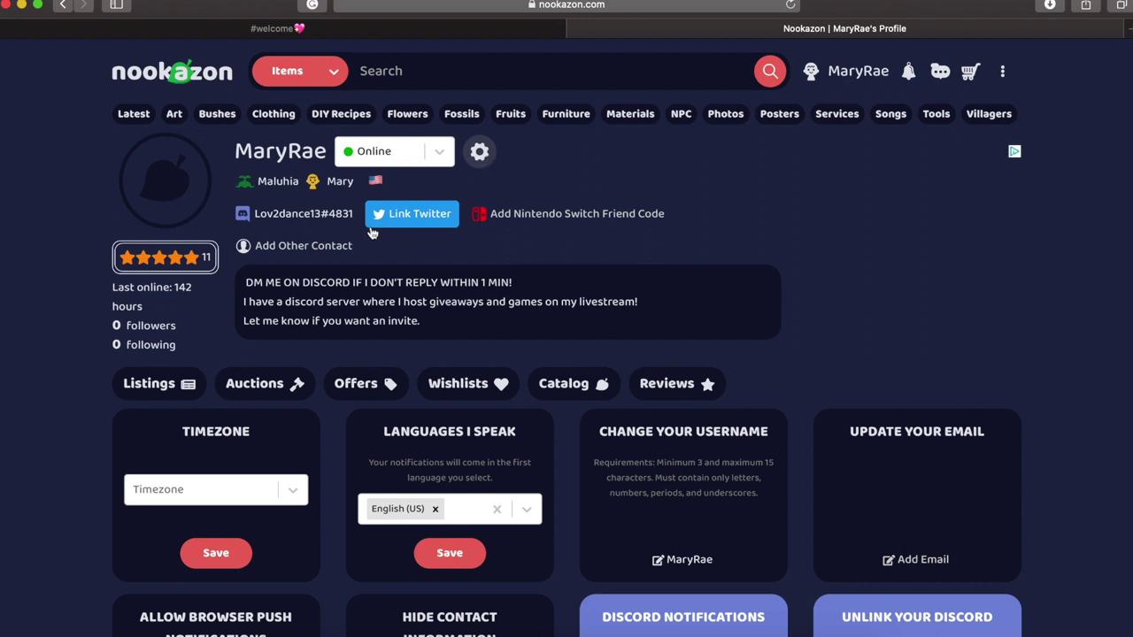
# Step: Scroll through the timezone, languages, notification and account settings panels, then return to the top
pyautogui.scroll(-3, 27, 408)
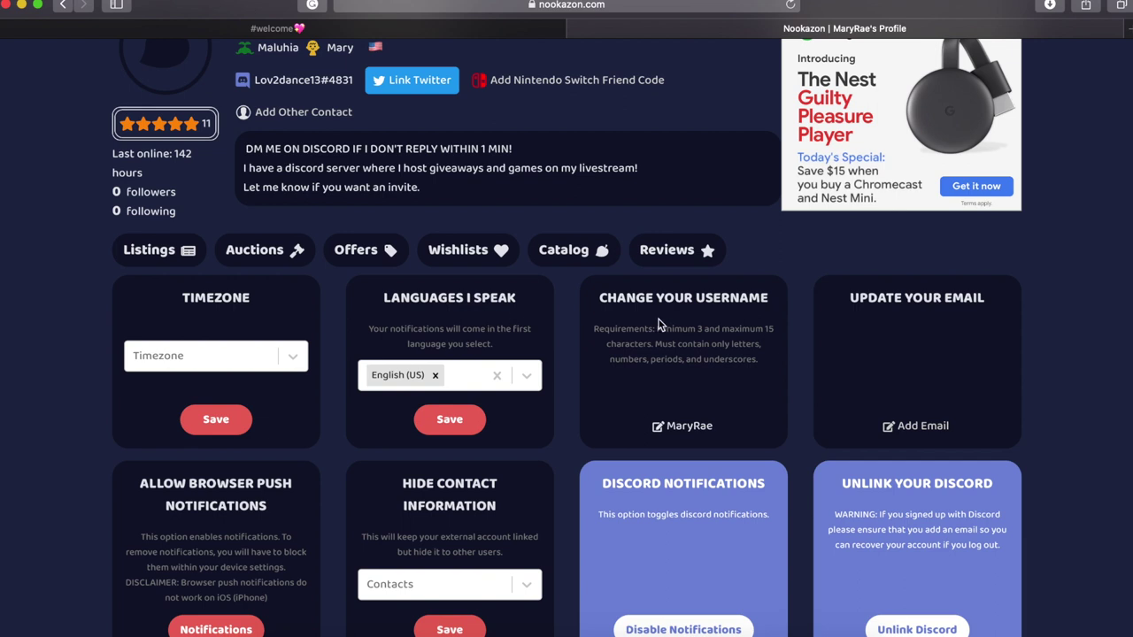
pyautogui.scroll(-3, 816, 370)
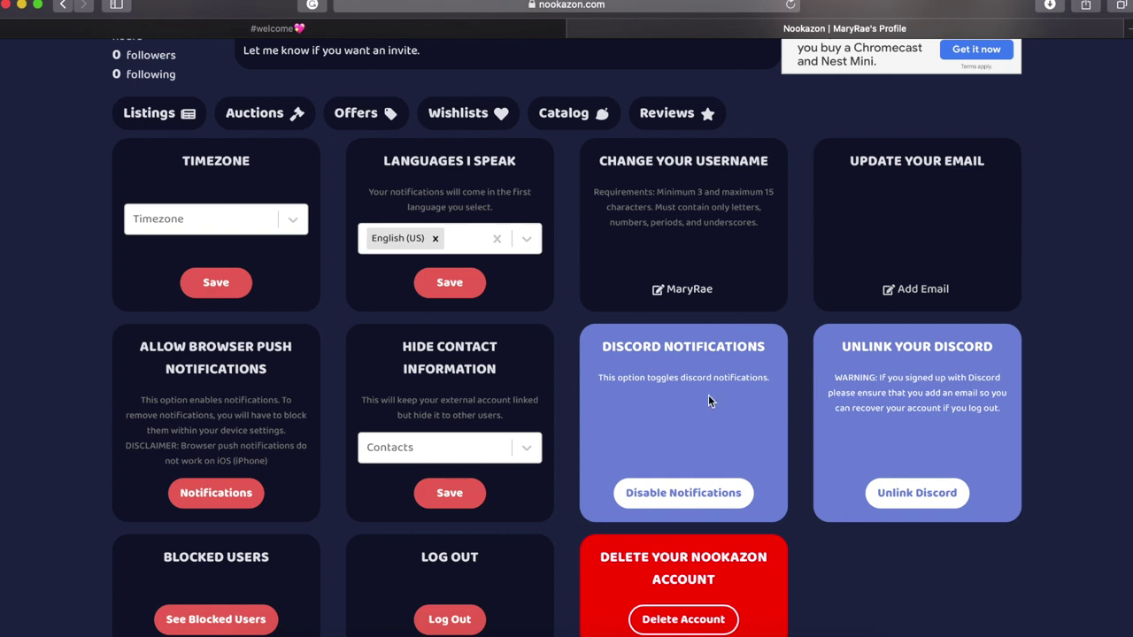
pyautogui.scroll(-1, 708, 397)
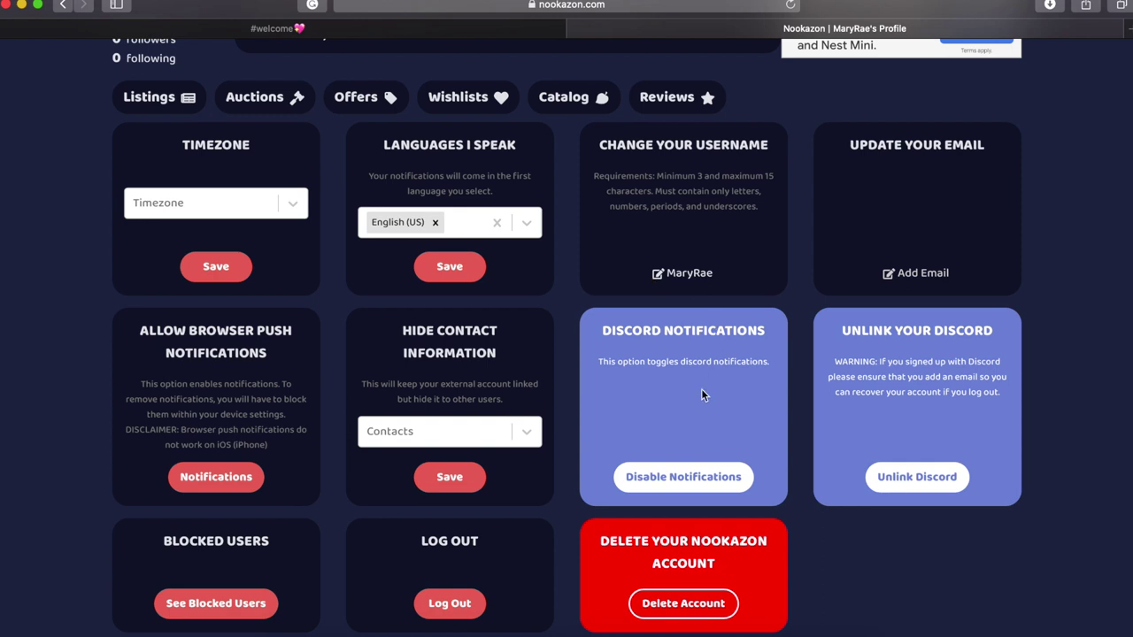
pyautogui.scroll(-3, 699, 390)
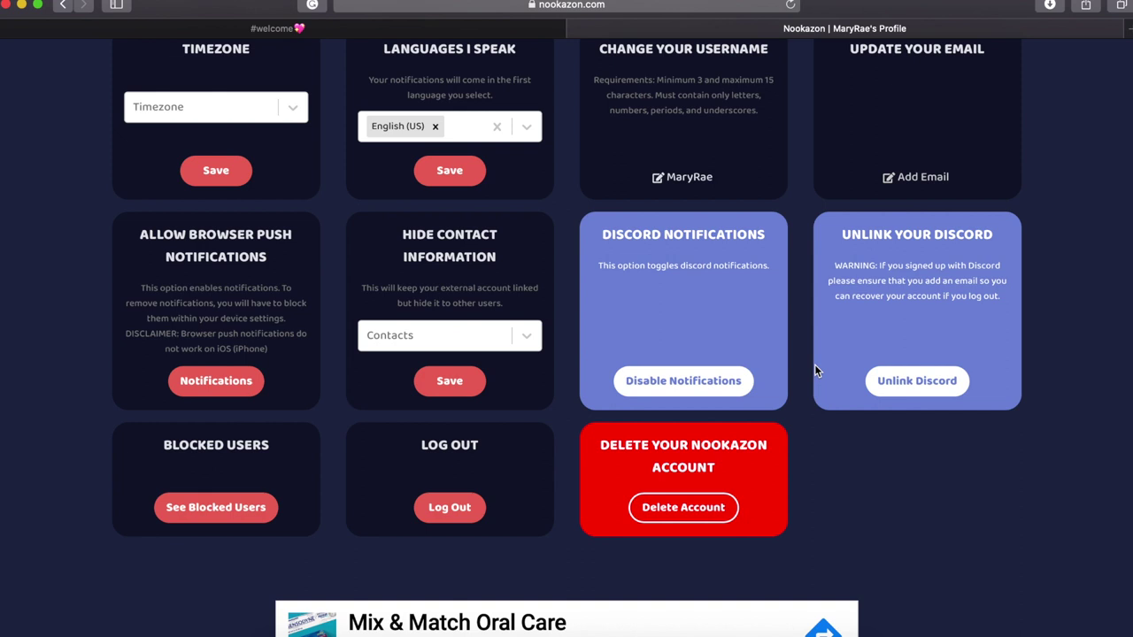
pyautogui.scroll(-3, 814, 364)
pyautogui.scroll(5, 815, 363)
pyautogui.scroll(5, 814, 370)
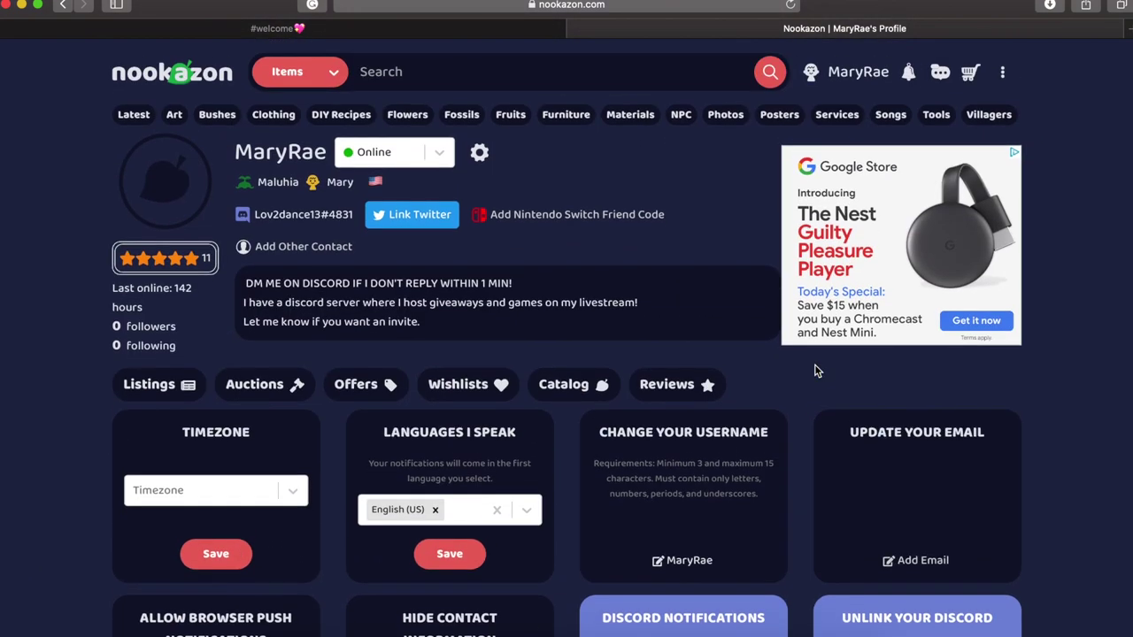
pyautogui.click(491, 86)
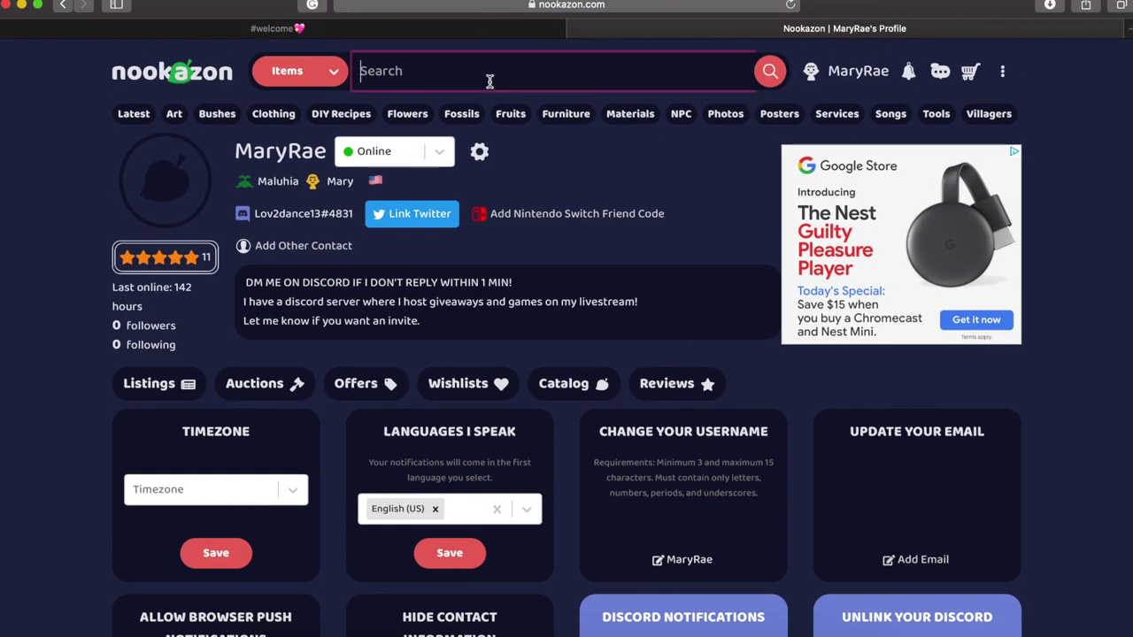
# Step: Search Nookazon for 'Purple' and scroll the matching items
pyautogui.write('P')
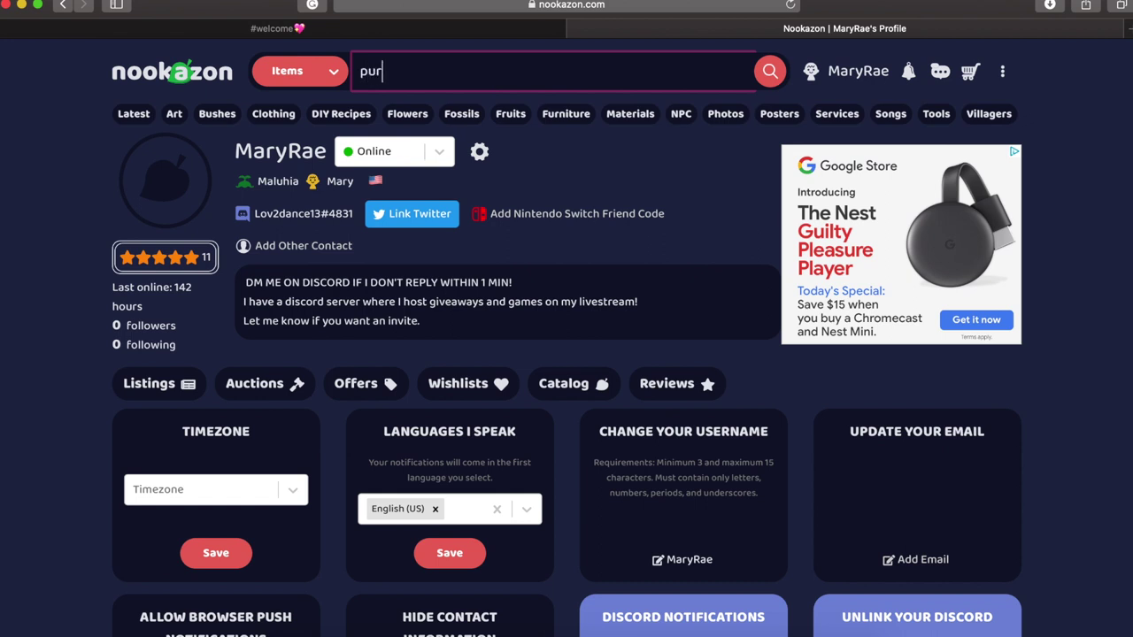
pyautogui.write('urple')
pyautogui.press('Return')
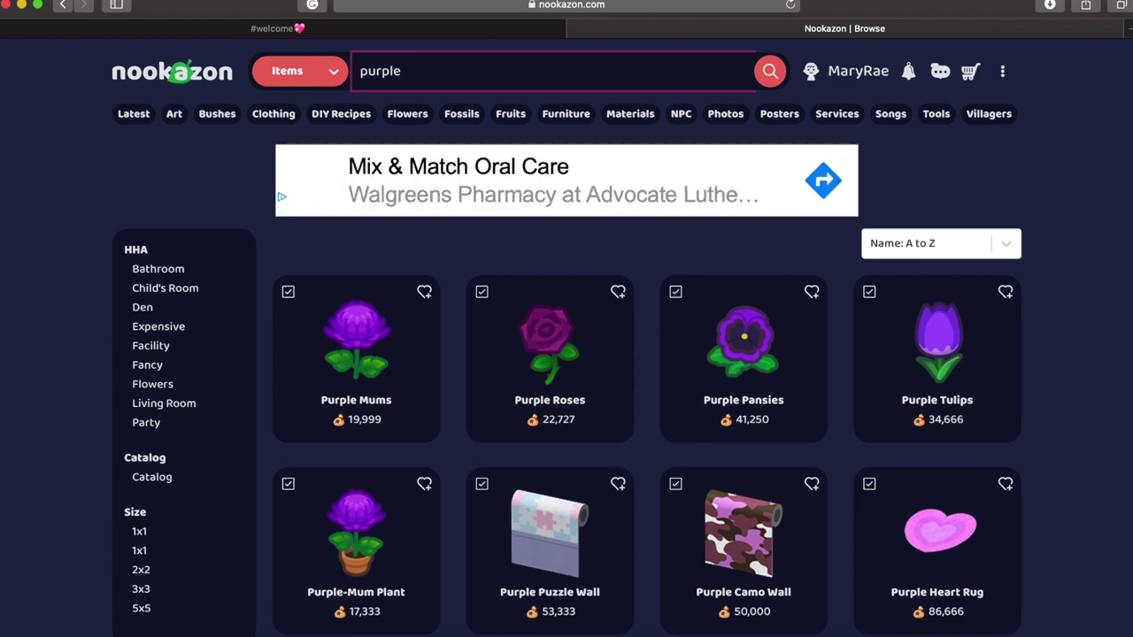
pyautogui.scroll(-5, 106, 370)
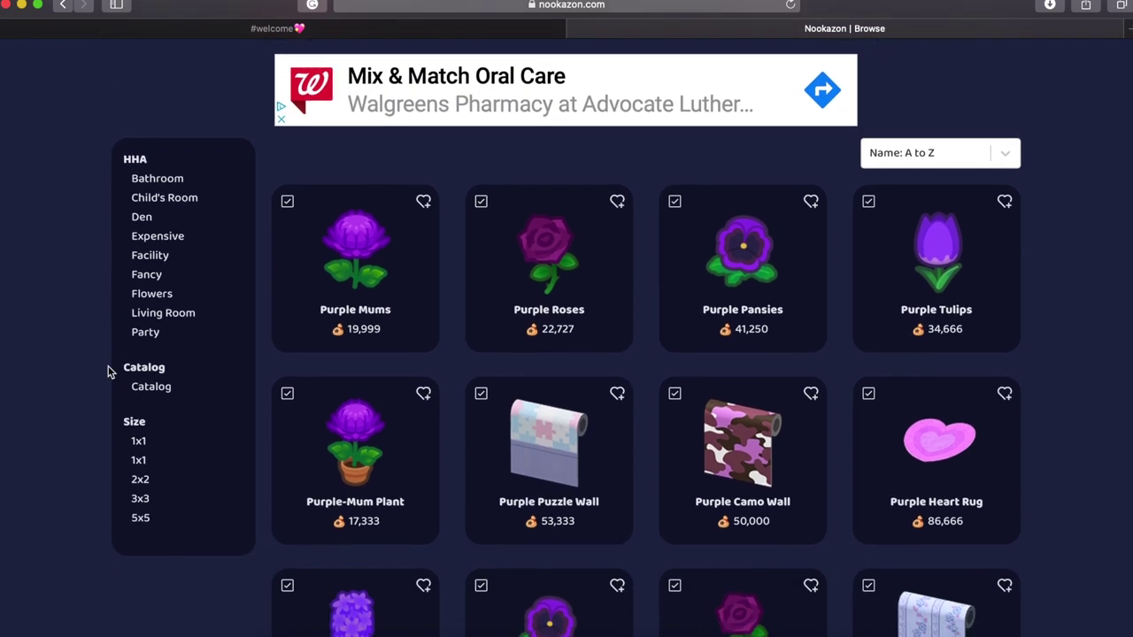
pyautogui.scroll(-1, 108, 367)
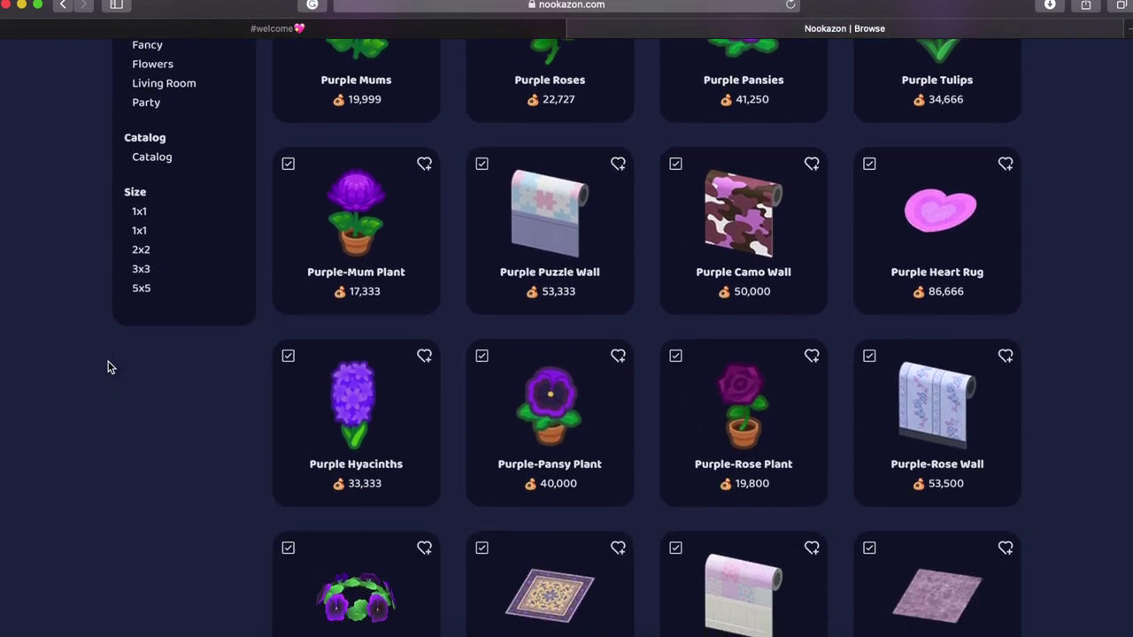
# Step: Open the Purple Hyacinths item page and scroll through its price chart and selling listings
pyautogui.click(389, 449)
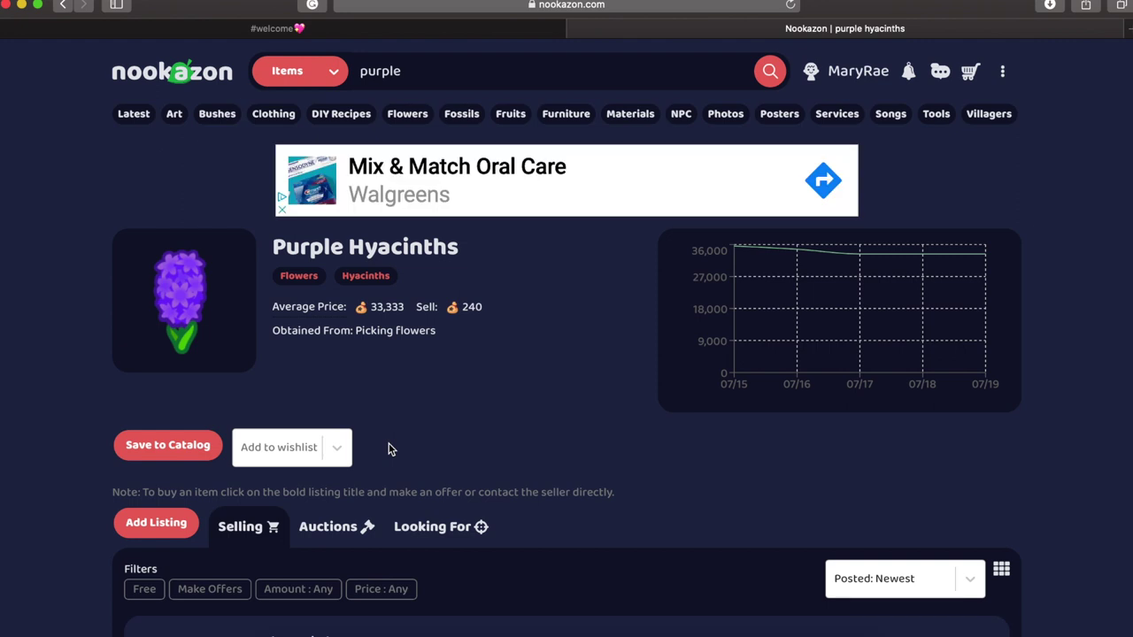
pyautogui.scroll(-2, 389, 449)
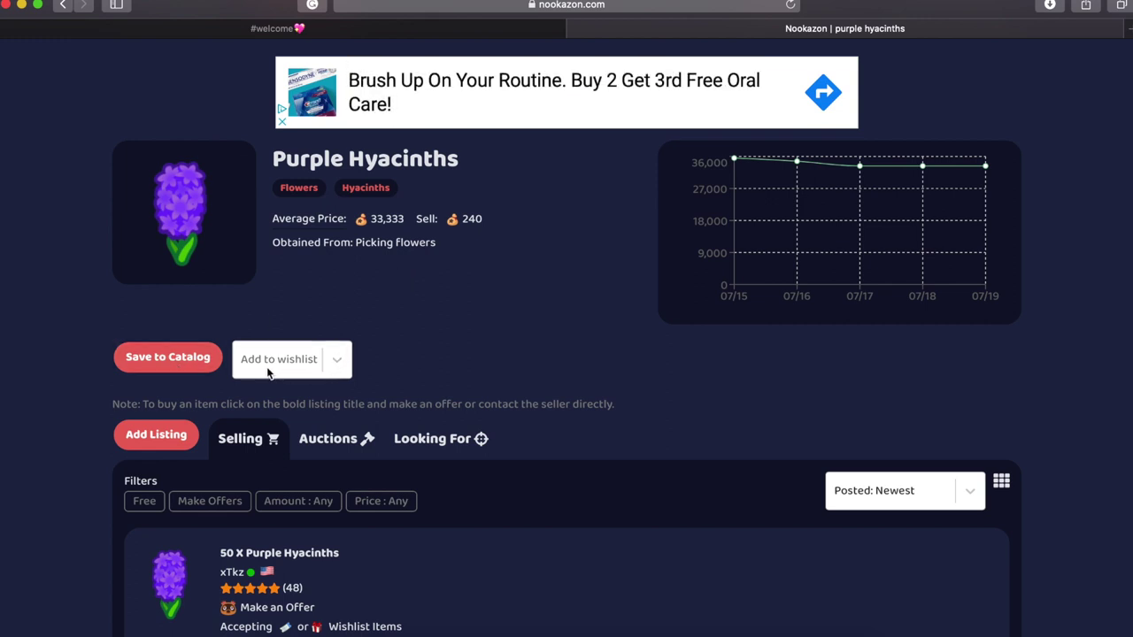
pyautogui.scroll(-3, 468, 334)
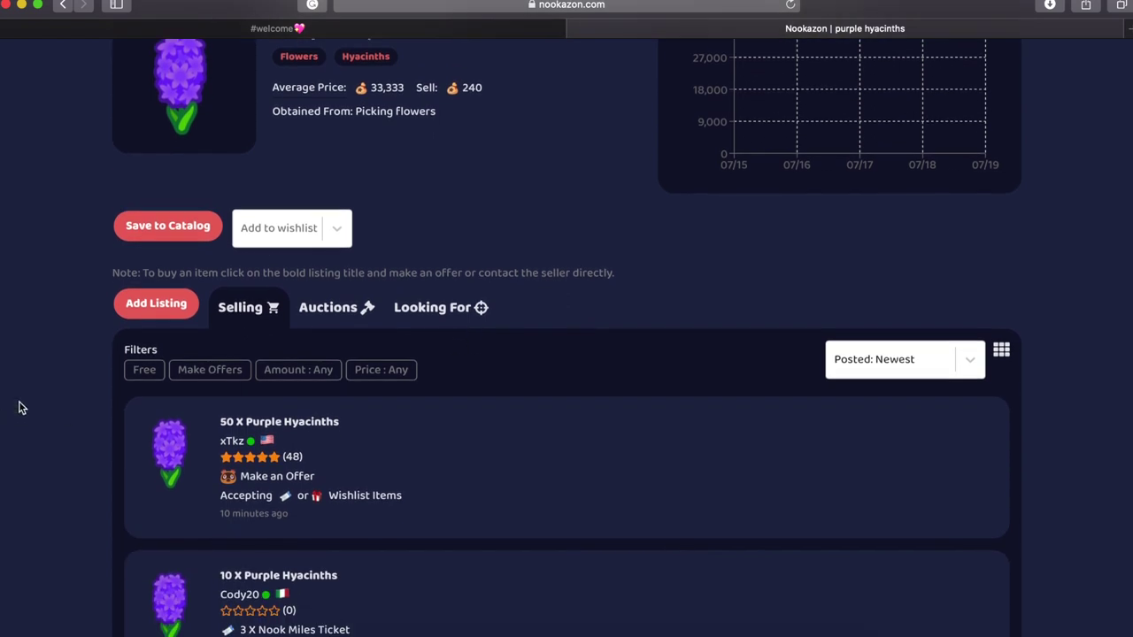
pyautogui.scroll(-6, 59, 401)
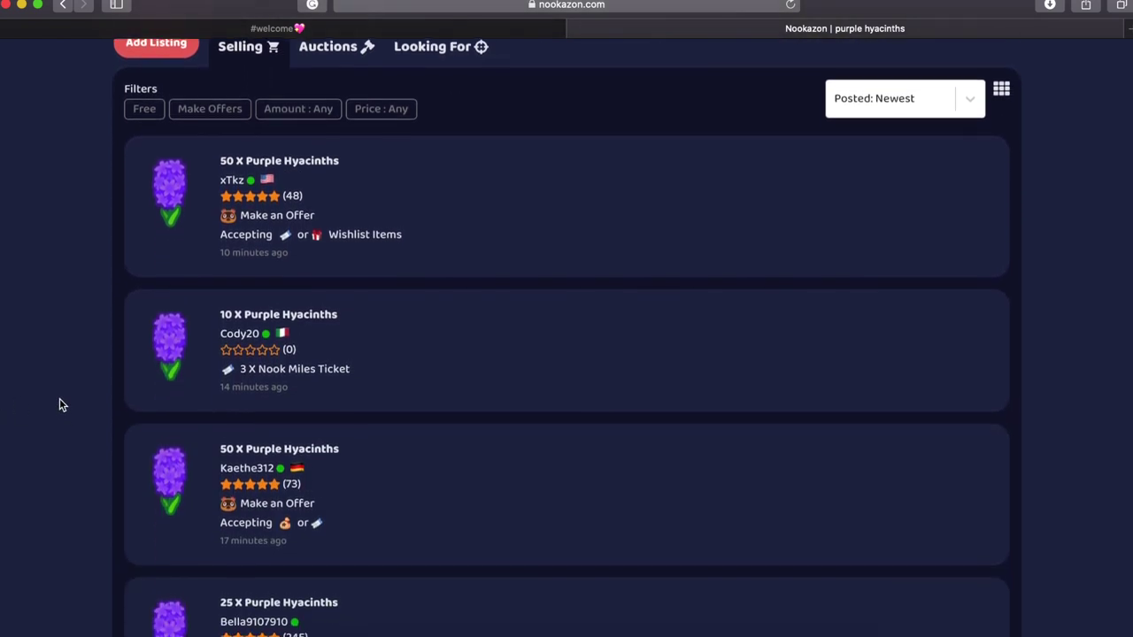
pyautogui.scroll(-1, 59, 404)
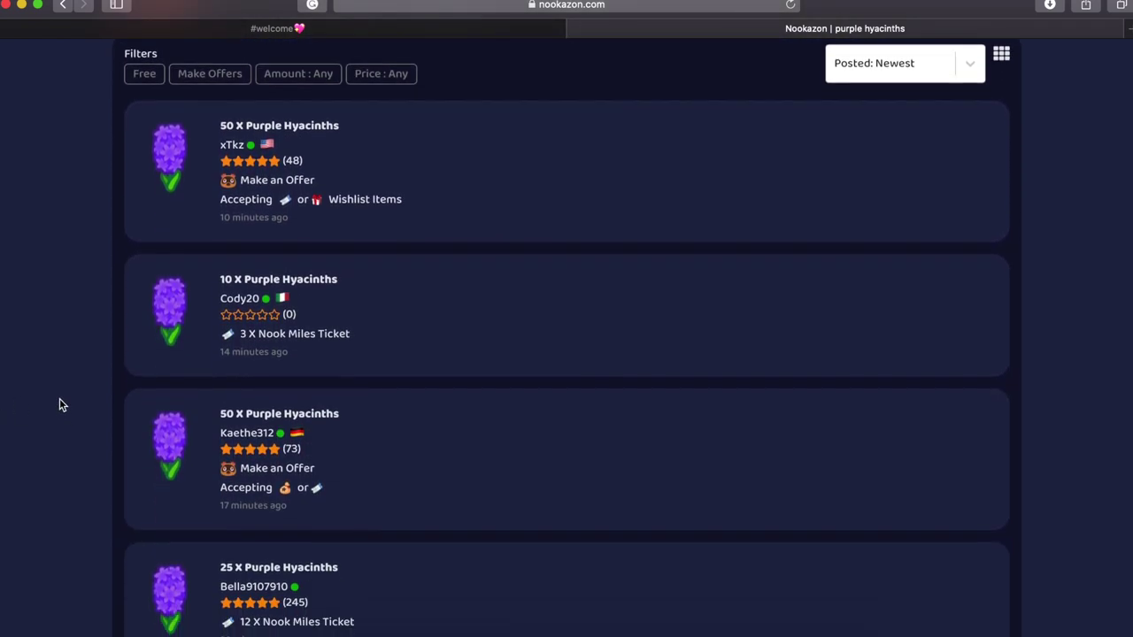
pyautogui.scroll(11, 59, 392)
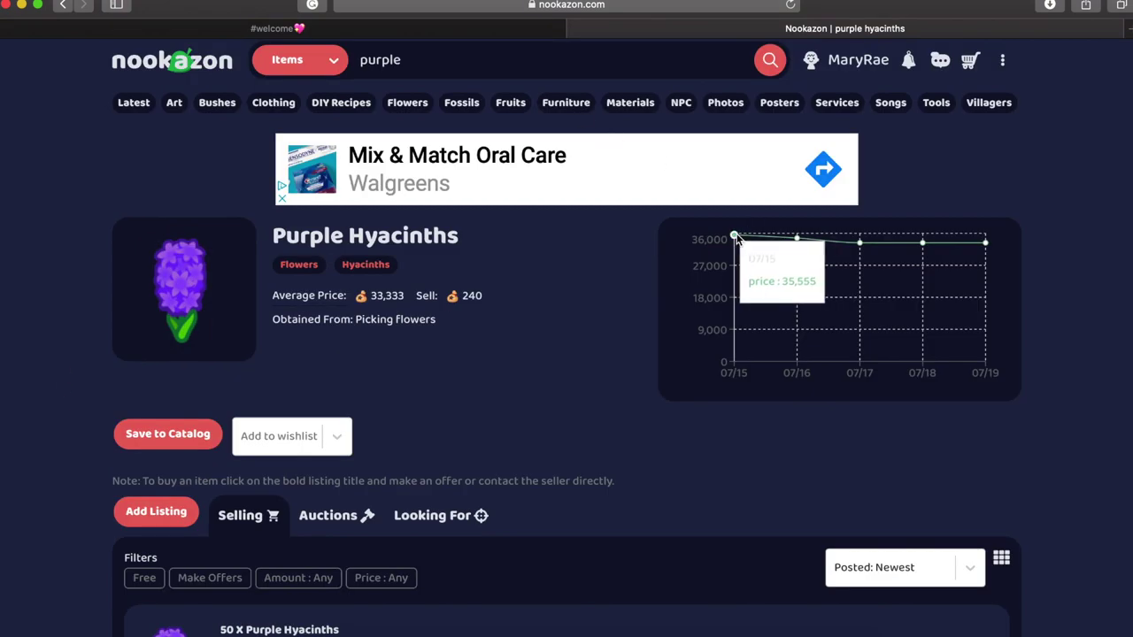
pyautogui.moveTo(788, 248)
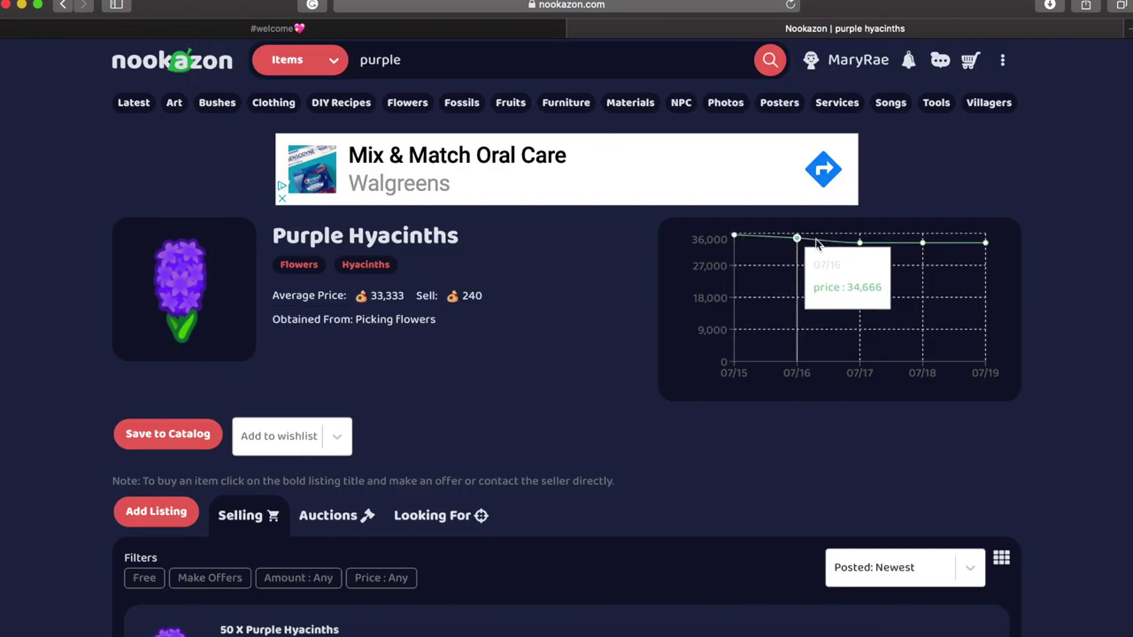
pyautogui.moveTo(921, 244)
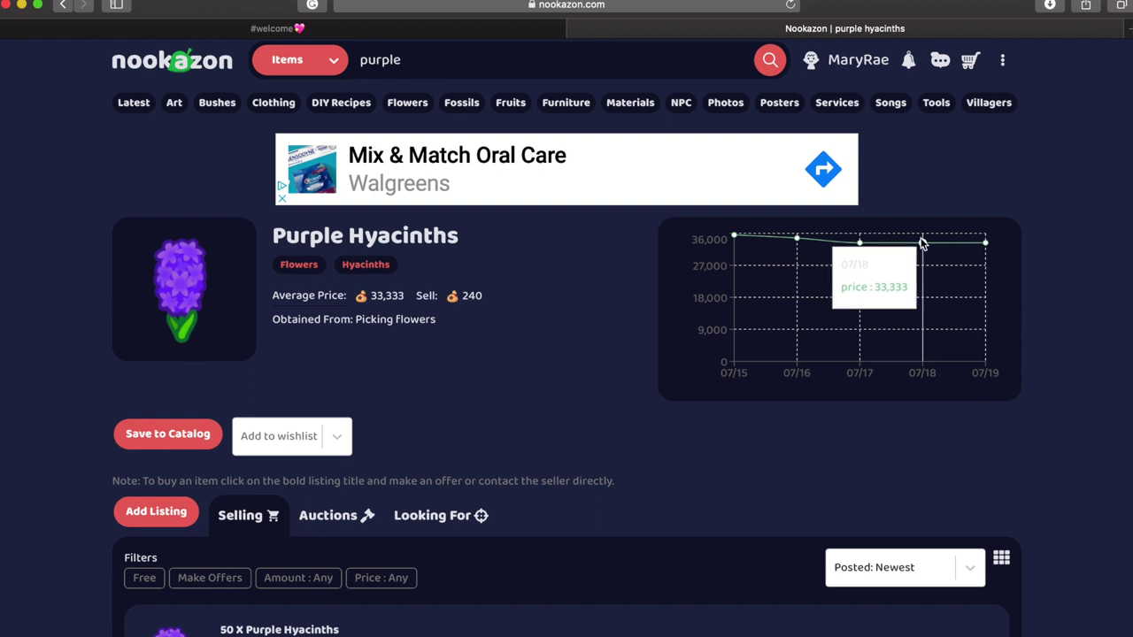
pyautogui.moveTo(981, 246)
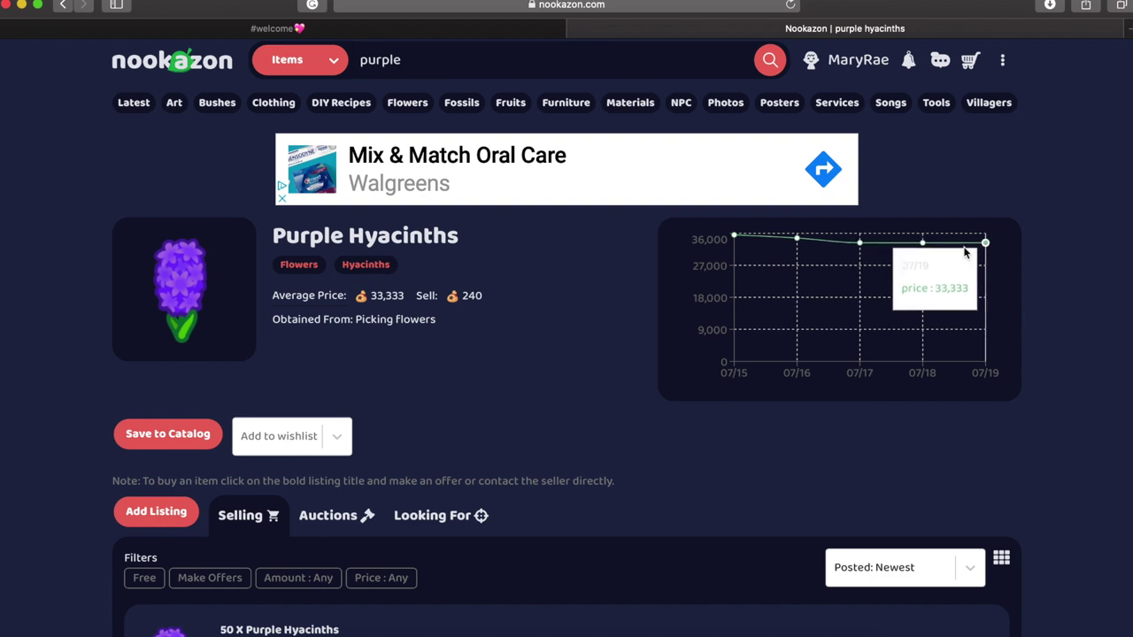
pyautogui.click(351, 522)
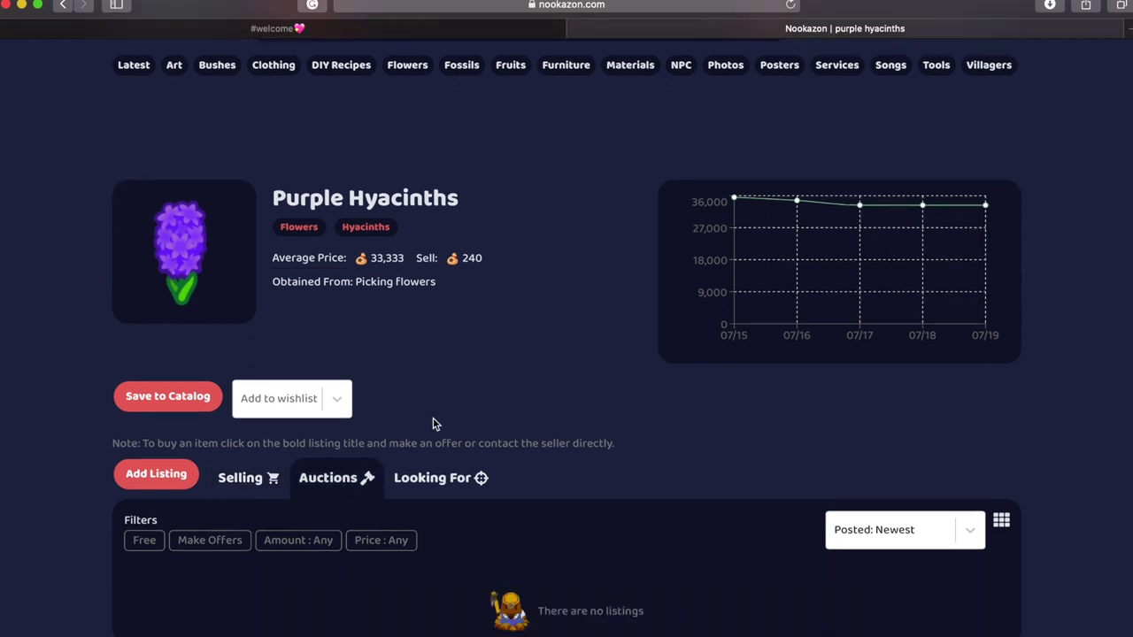
pyautogui.scroll(-5, 434, 420)
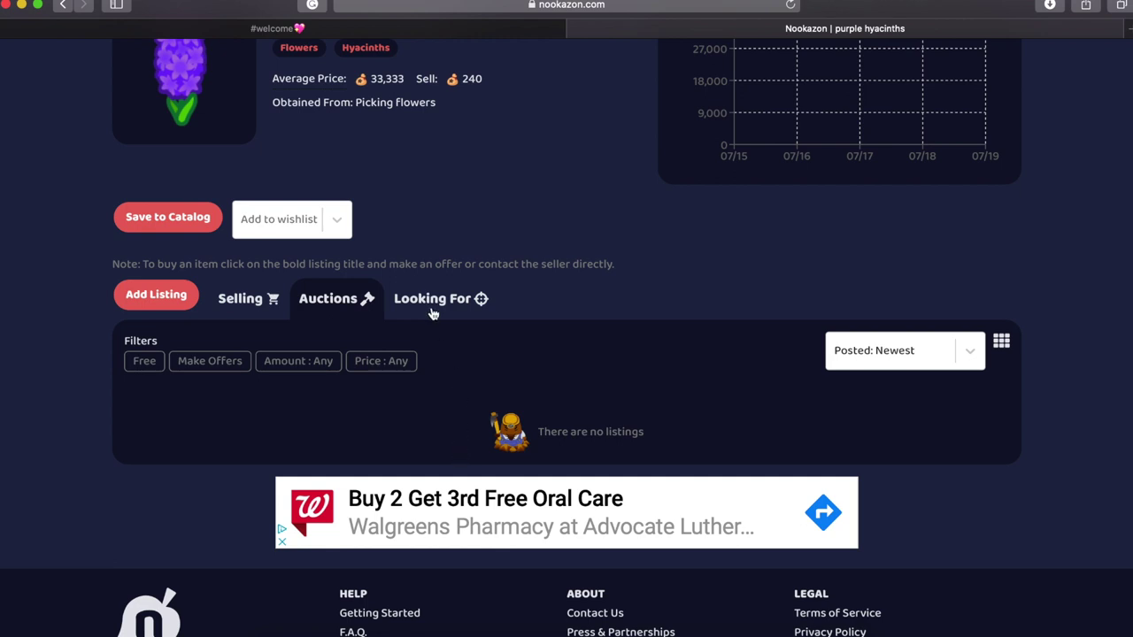
pyautogui.click(432, 310)
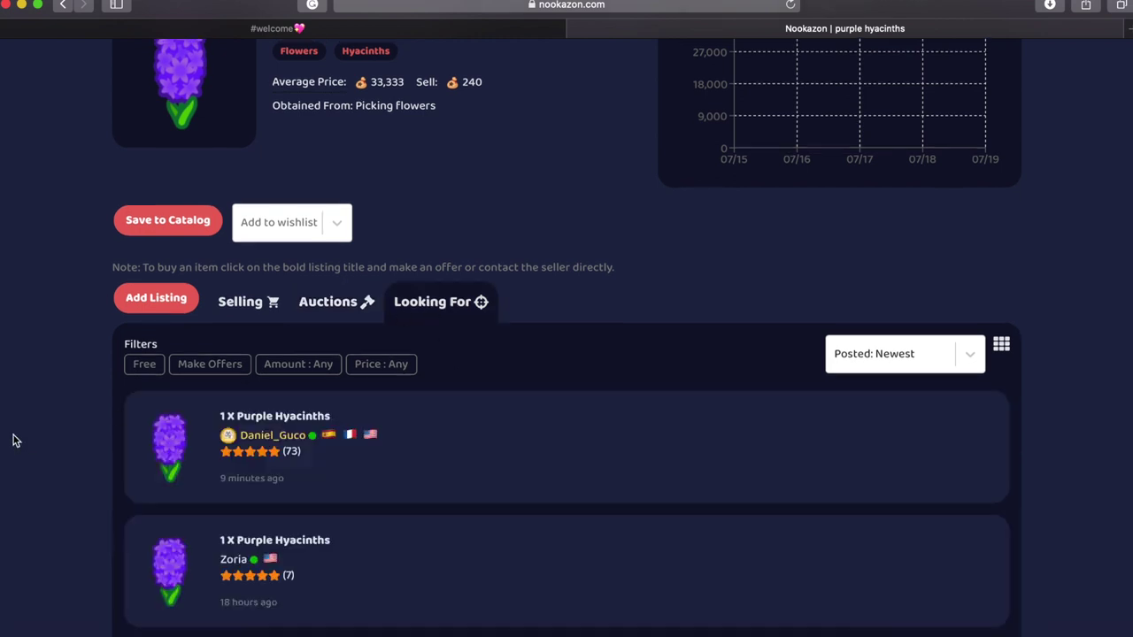
pyautogui.scroll(-4, 12, 439)
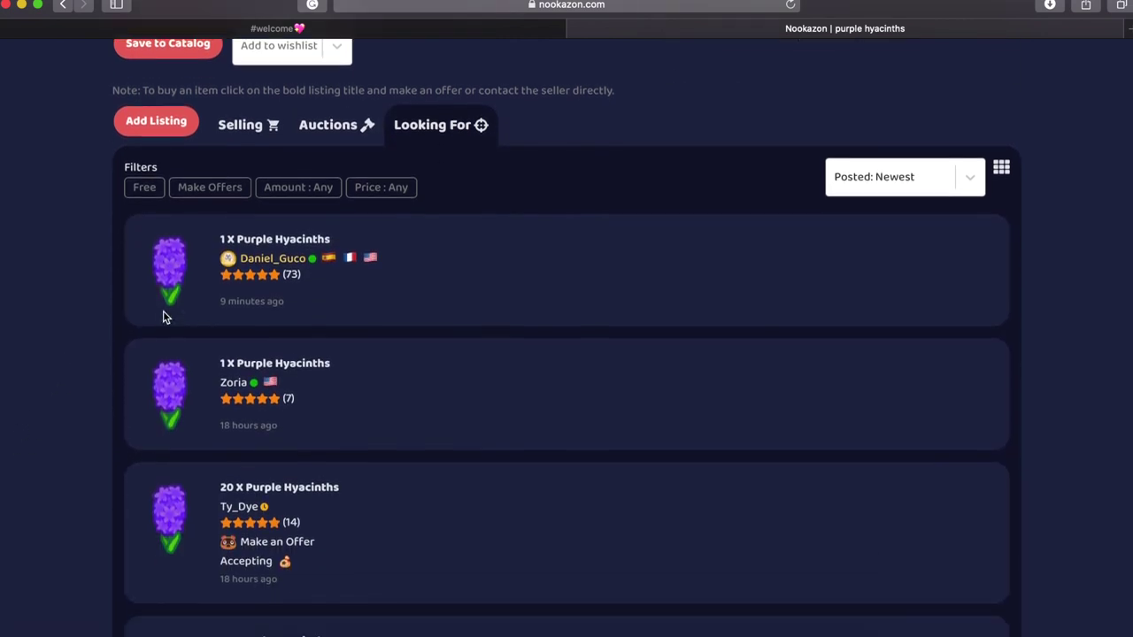
pyautogui.scroll(-2, 130, 423)
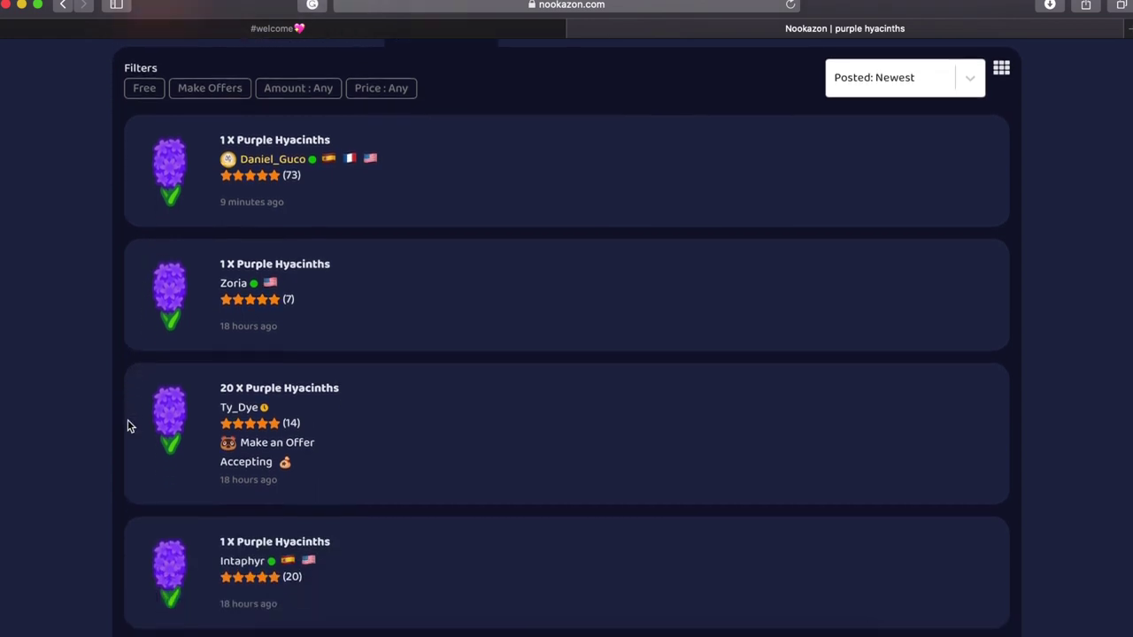
pyautogui.scroll(-6, 39, 427)
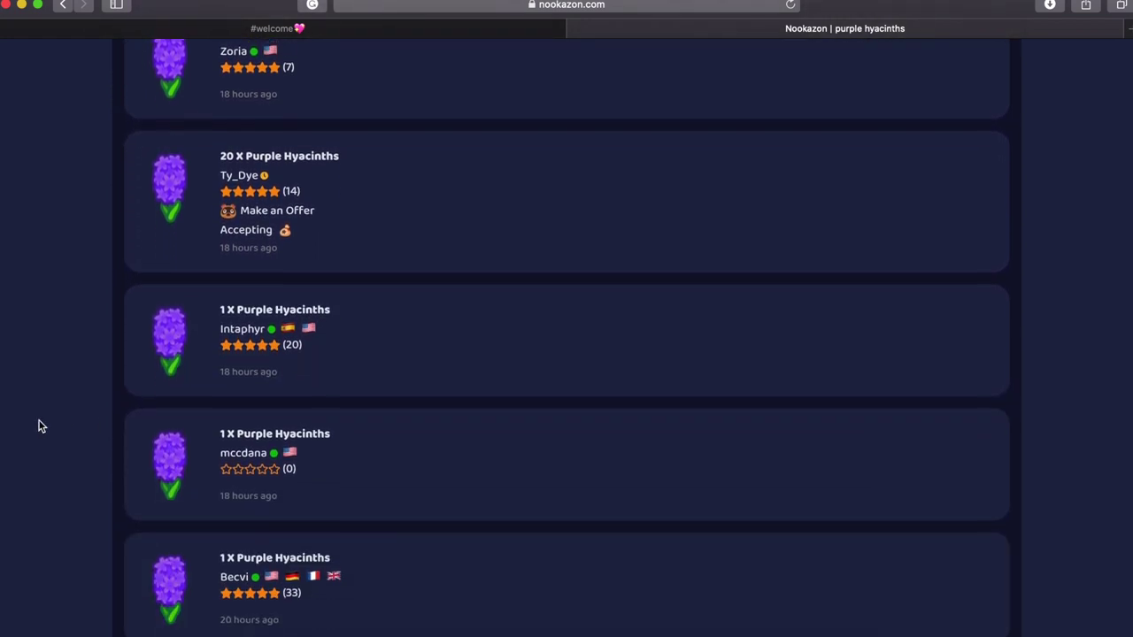
pyautogui.scroll(-3, 39, 425)
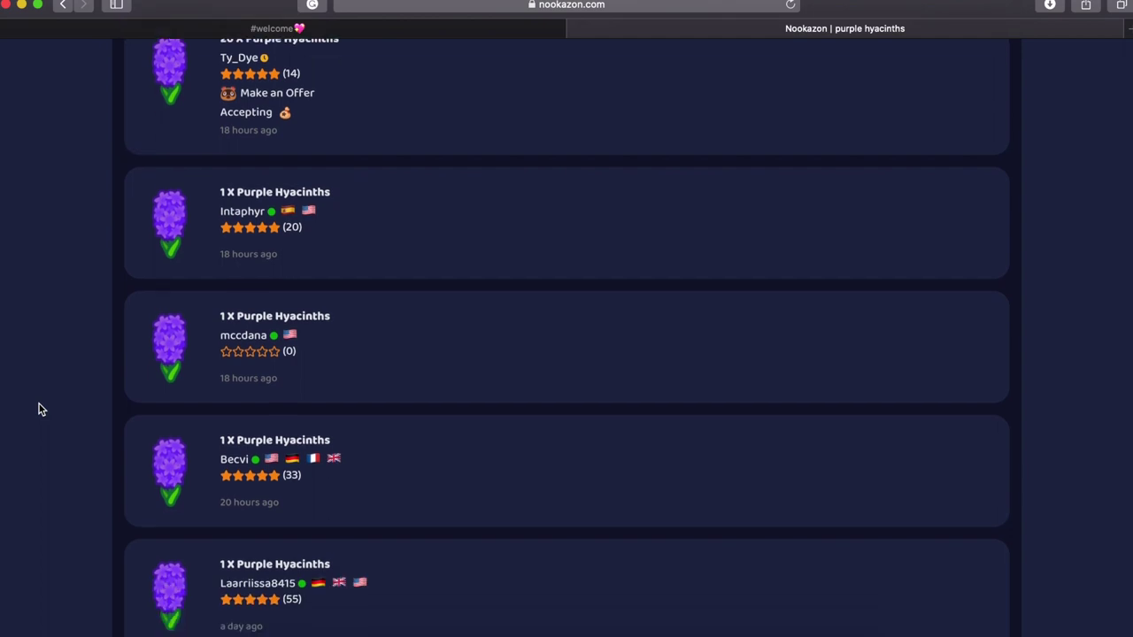
pyautogui.scroll(8, 39, 409)
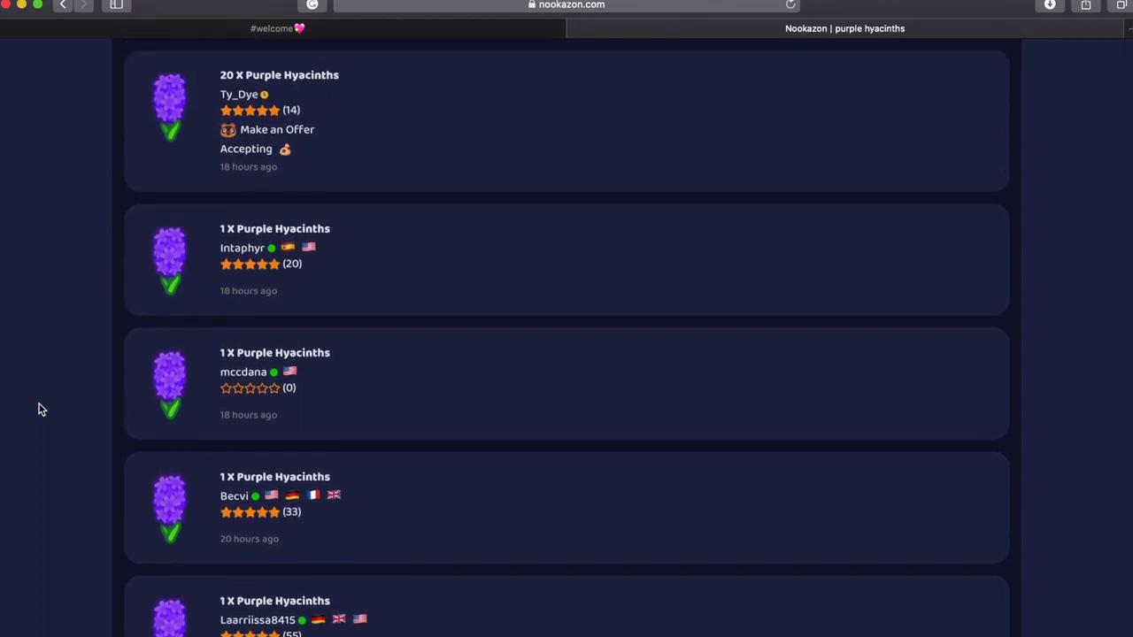
pyautogui.scroll(6, 39, 409)
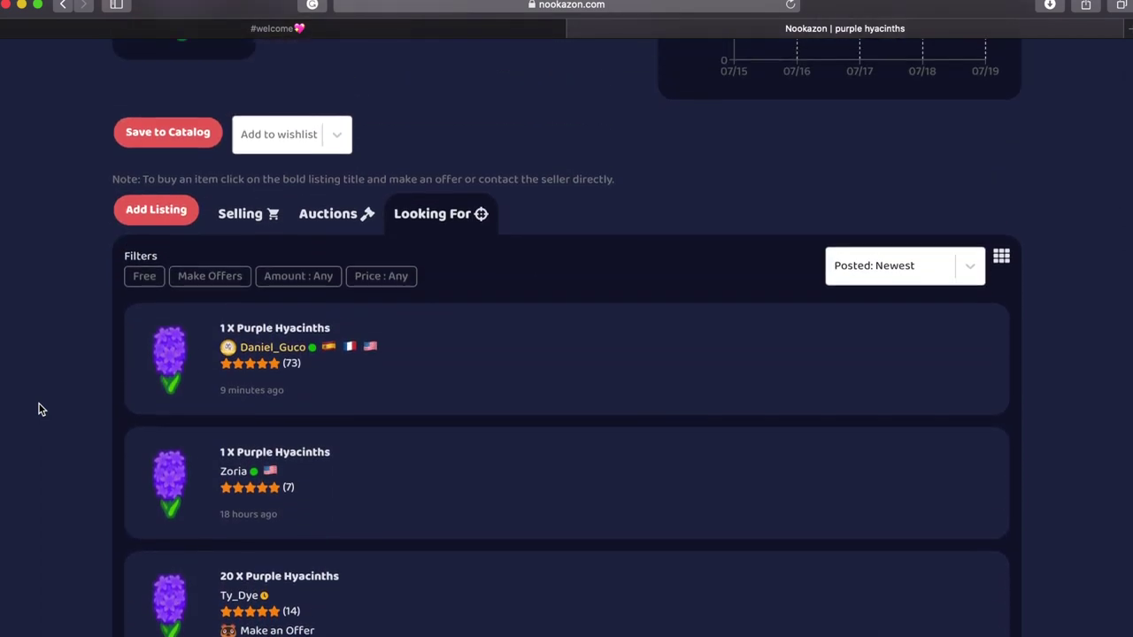
pyautogui.scroll(4, 39, 409)
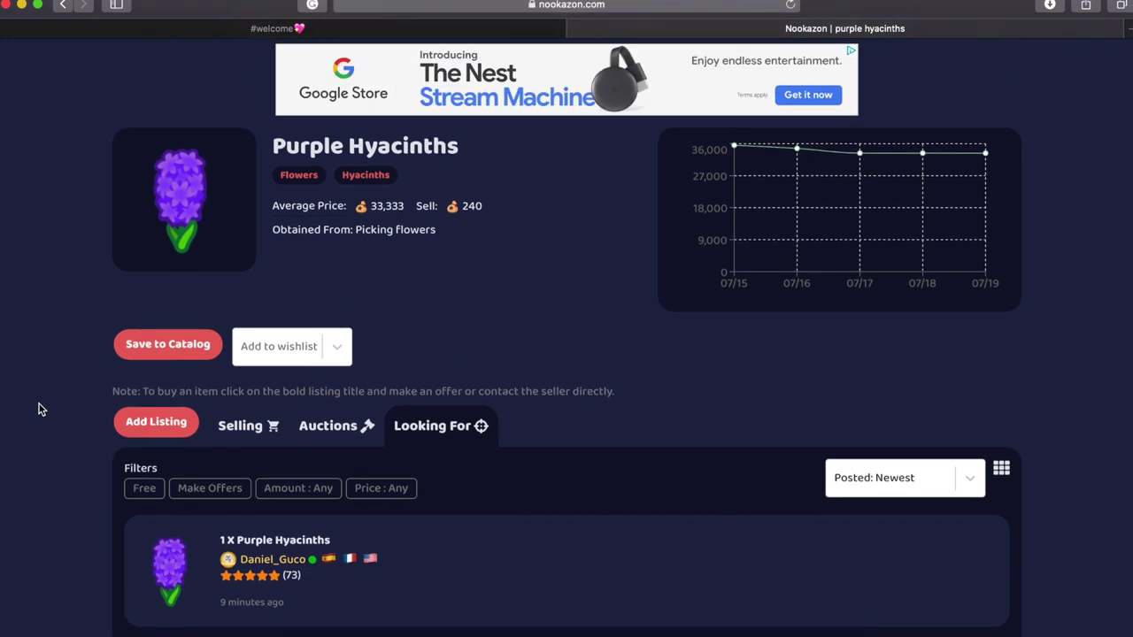
pyautogui.scroll(1, 39, 409)
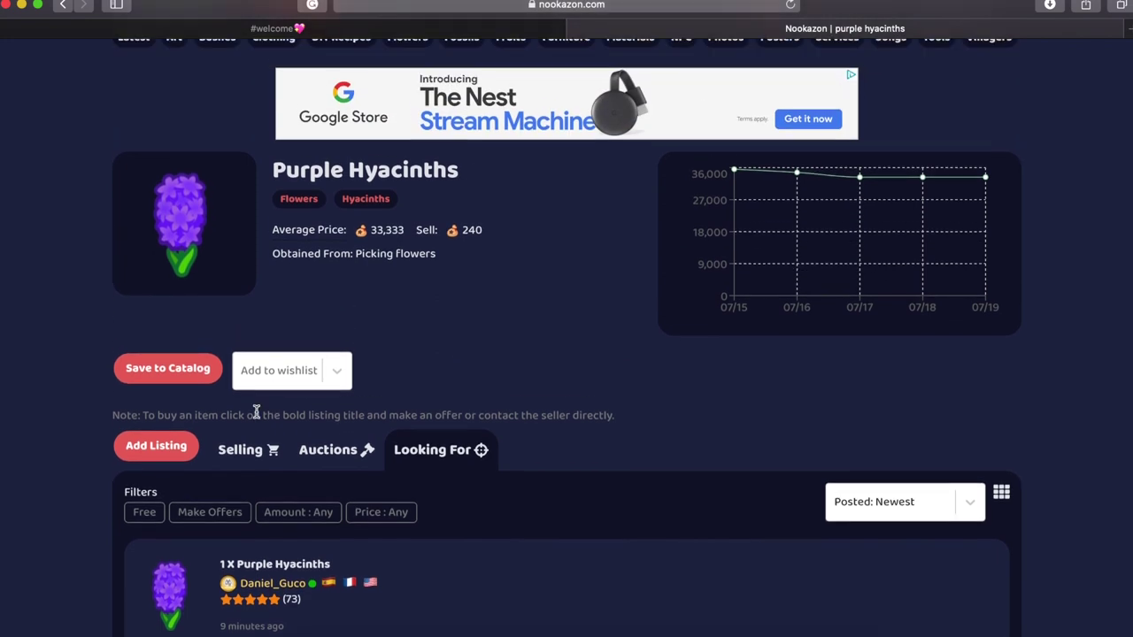
pyautogui.click(156, 447)
# Step: Post a Purple Hyacinths listing with amount 4 and a price of 400,000 Bells
pyautogui.scroll(-3, 172, 451)
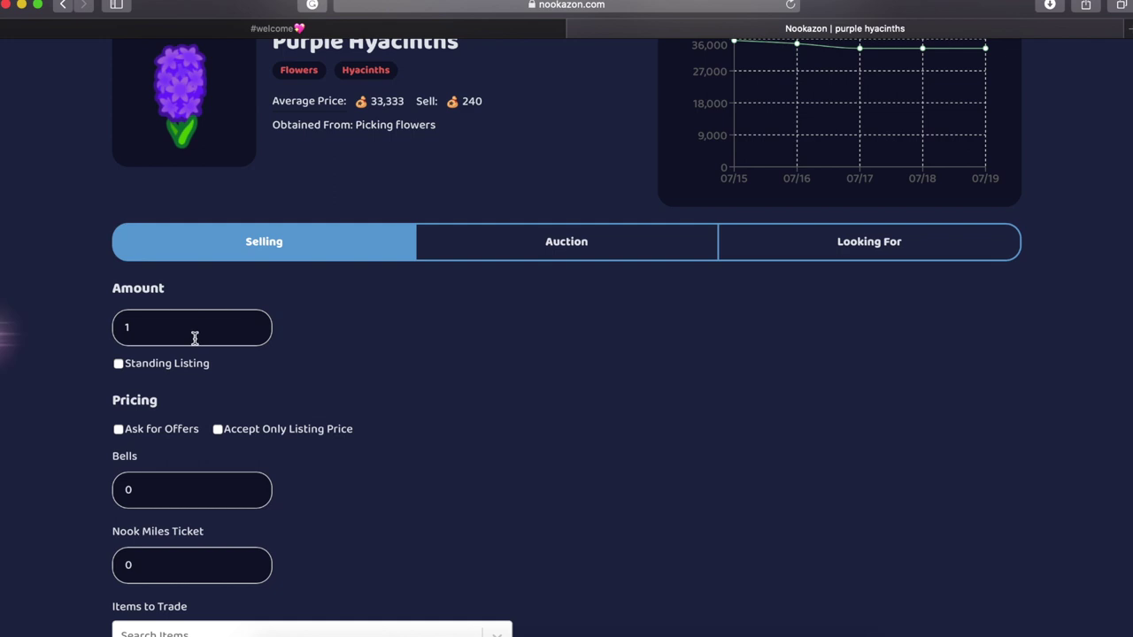
pyautogui.click(168, 329)
pyautogui.press('BackSpace')
pyautogui.write('4')
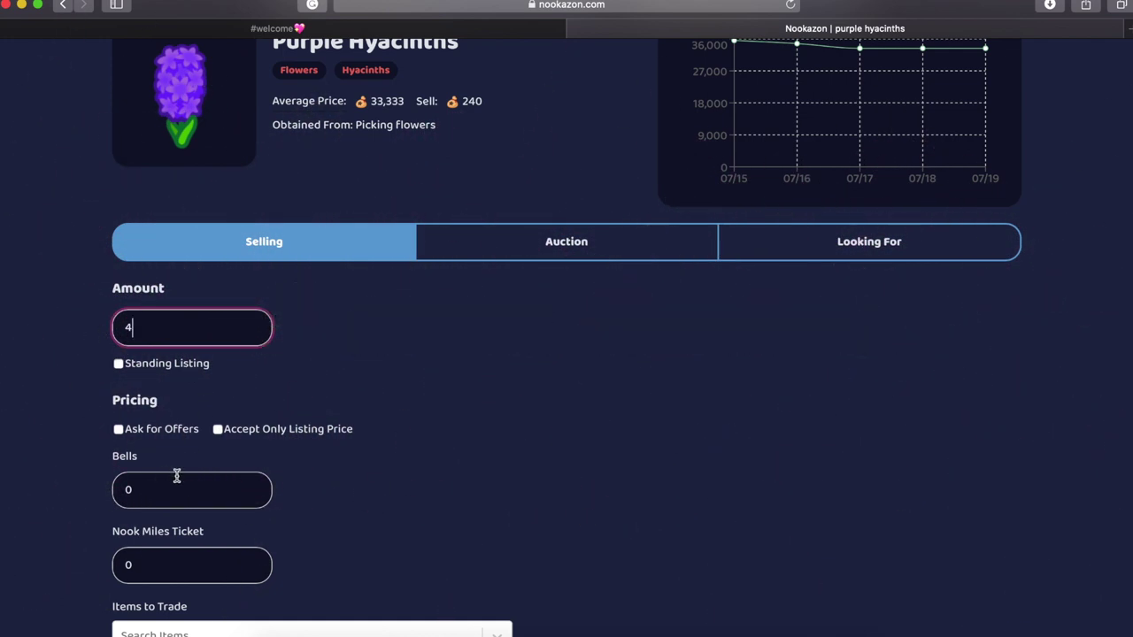
pyautogui.scroll(-2, 177, 476)
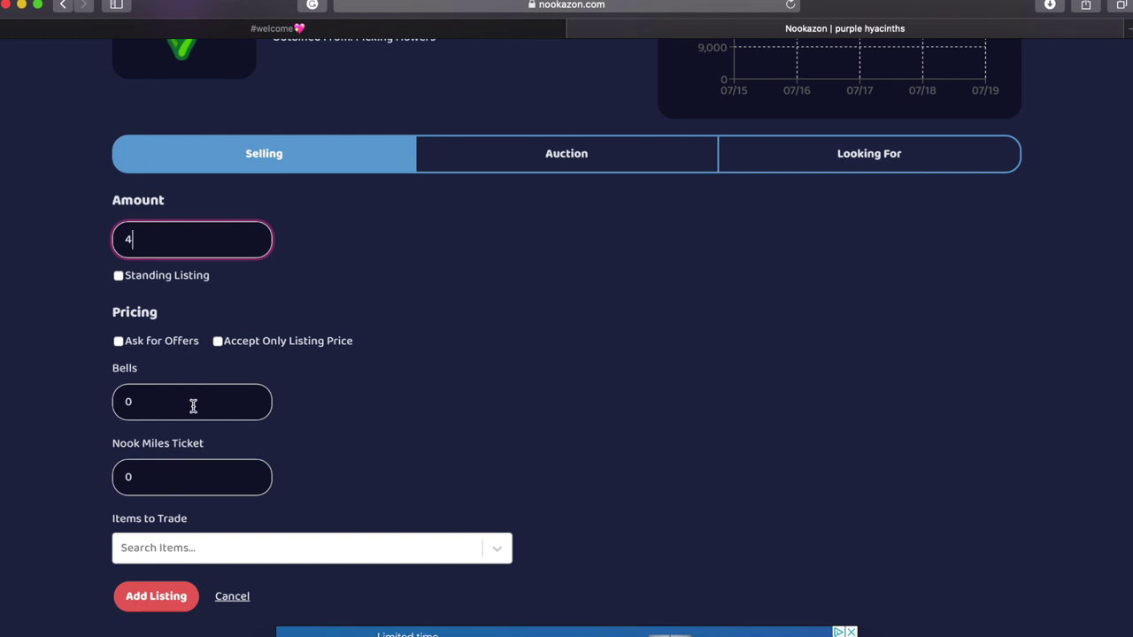
pyautogui.moveTo(210, 400); pyautogui.dragTo(82, 407)
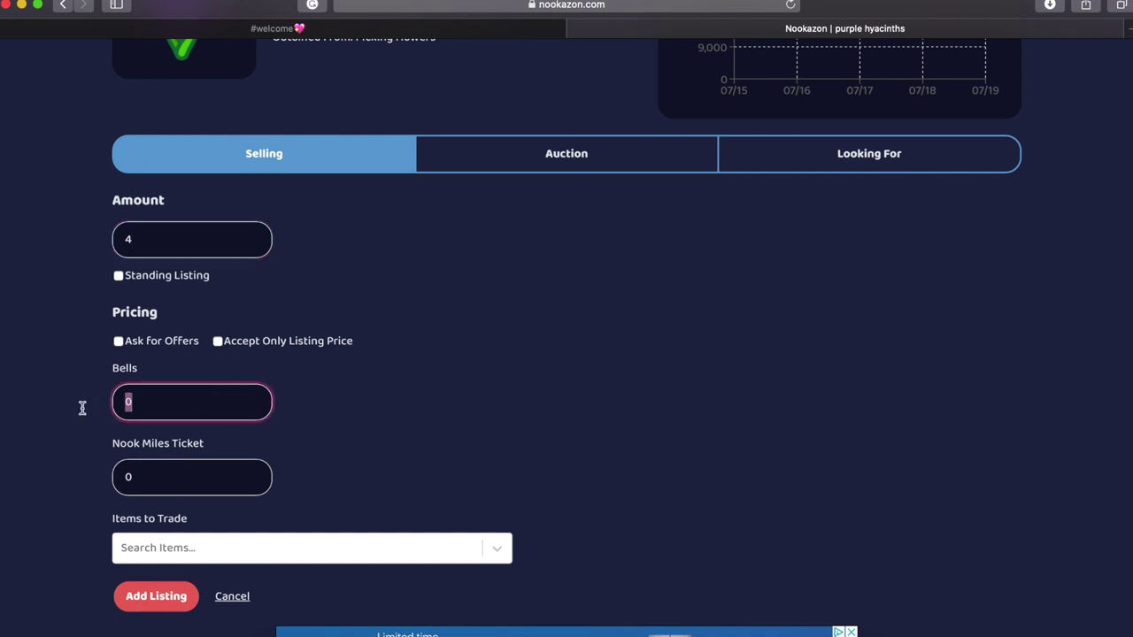
pyautogui.write('400,000')
pyautogui.scroll(-2, 425, 416)
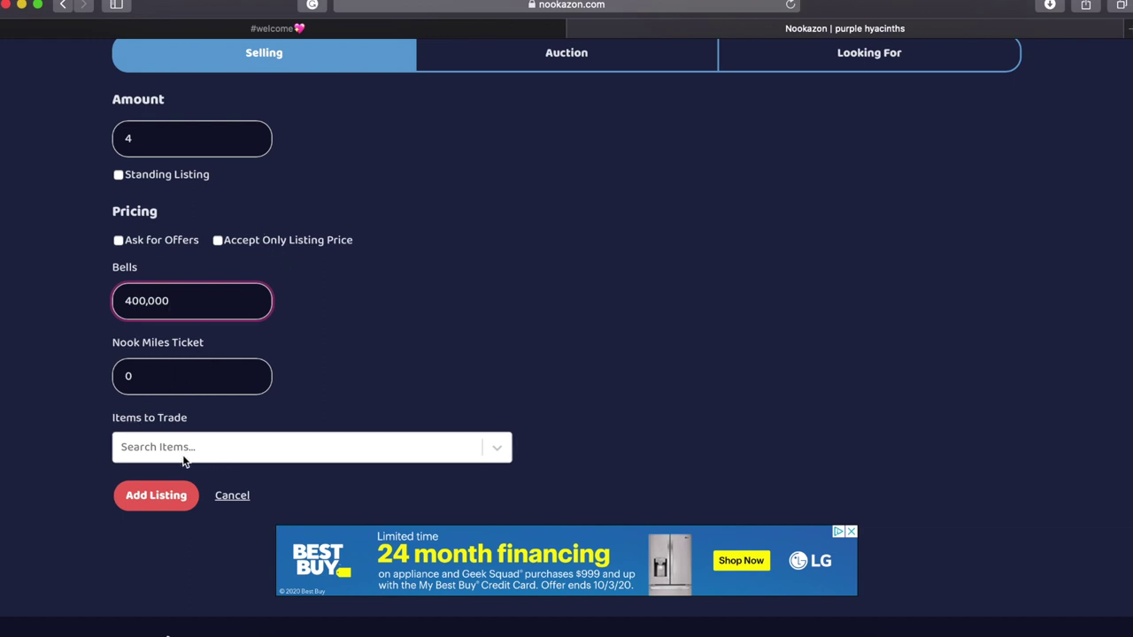
pyautogui.click(151, 493)
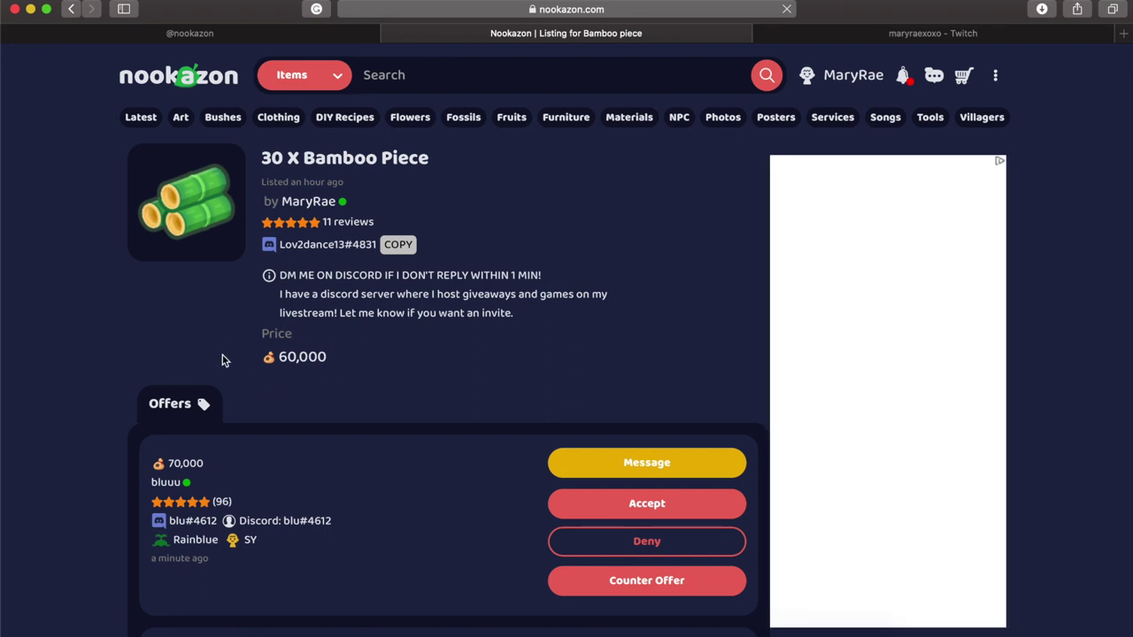
# Step: Accept the 70,000-Bell bamboo offer and ask the buyer for their dodo code
pyautogui.scroll(-3, 222, 359)
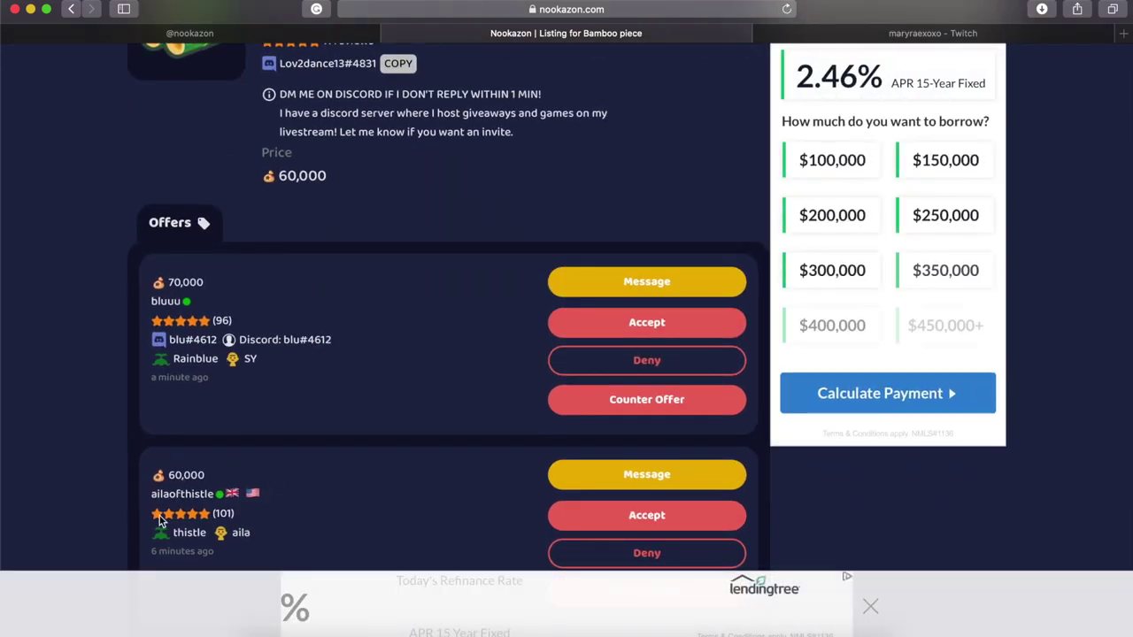
pyautogui.scroll(-2, 224, 519)
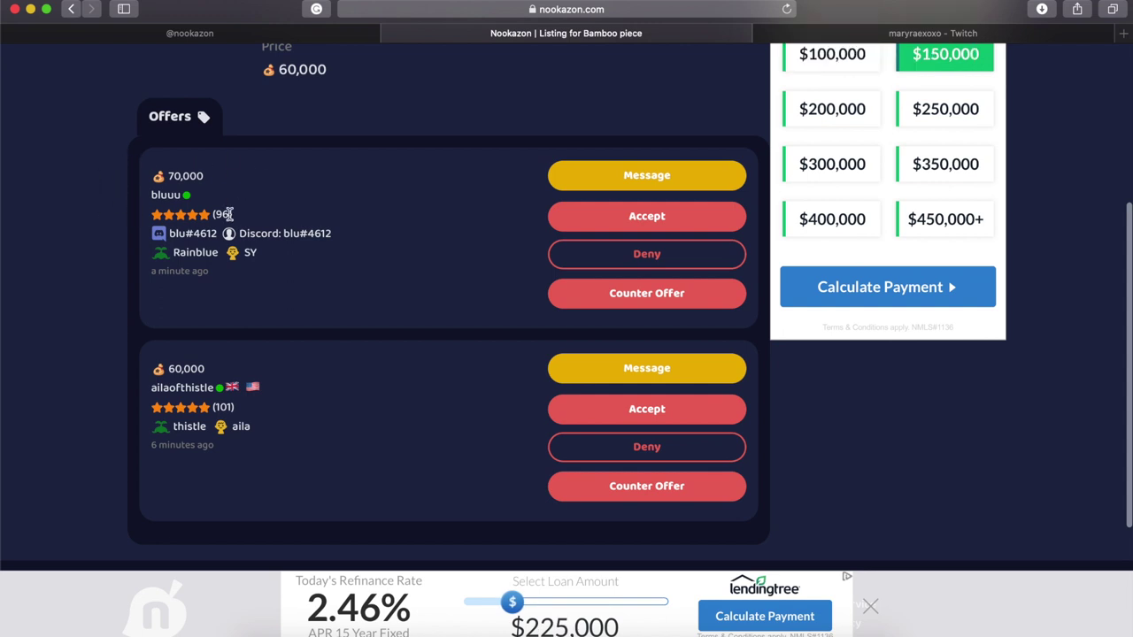
pyautogui.click(571, 229)
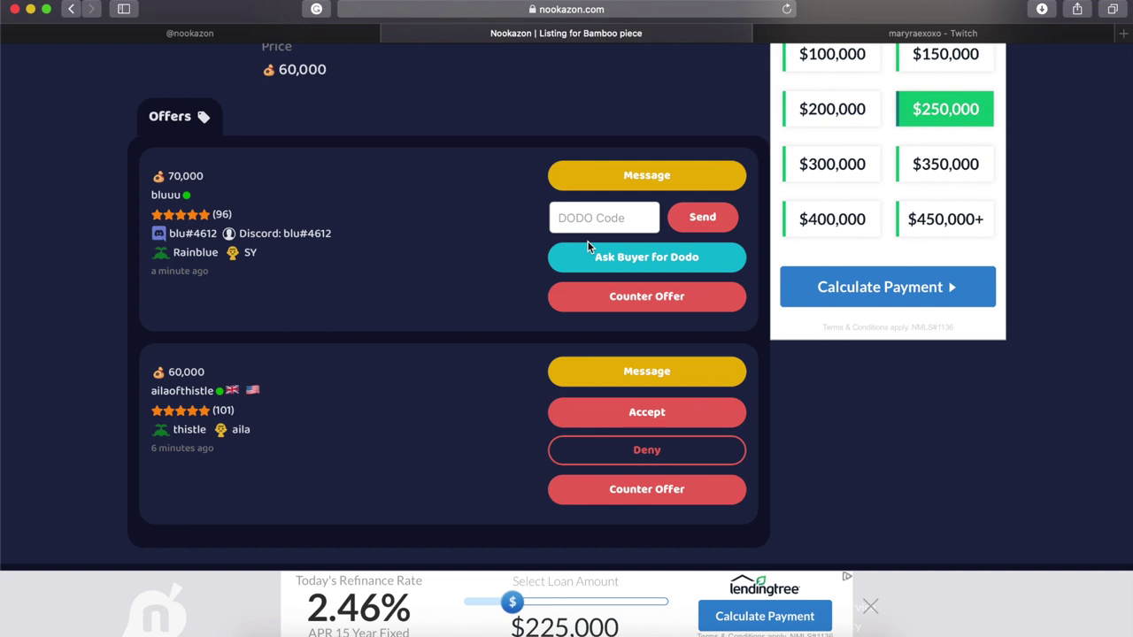
pyautogui.click(588, 259)
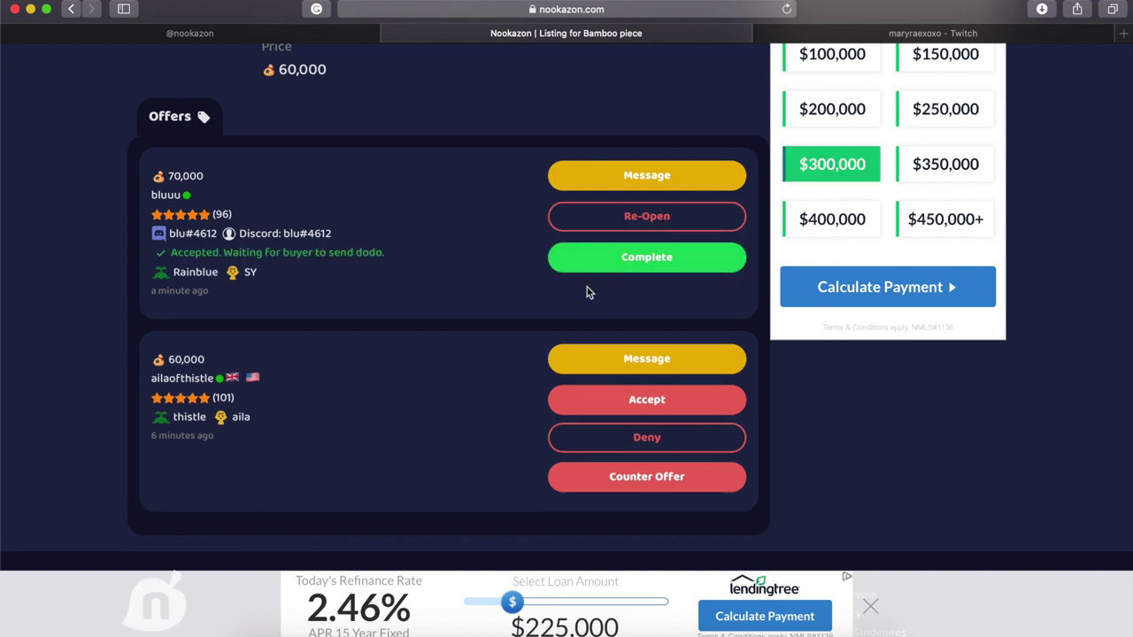
# Step: Cancel the 60,000-Bell offer with the reason 'Another offer accepted'
pyautogui.click(634, 443)
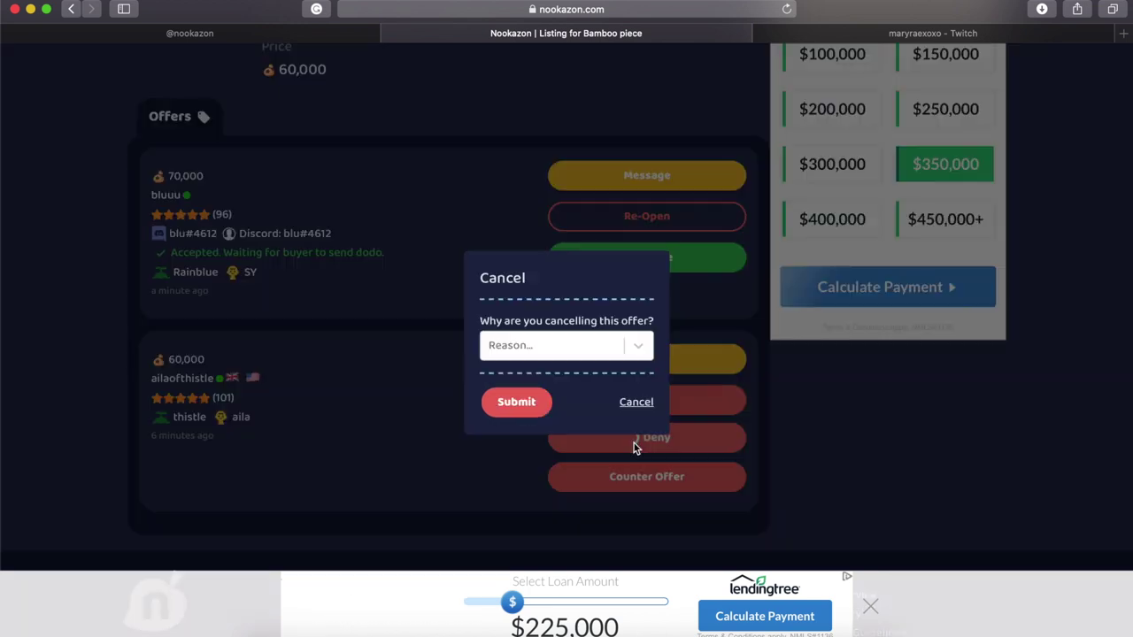
pyautogui.click(584, 352)
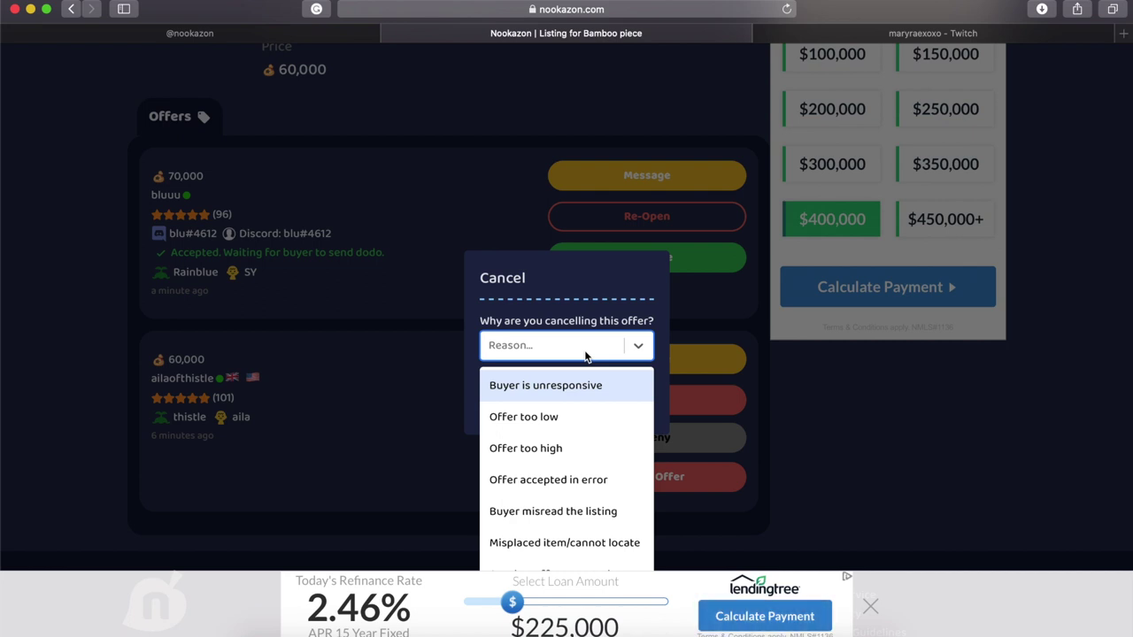
pyautogui.scroll(-3, 576, 442)
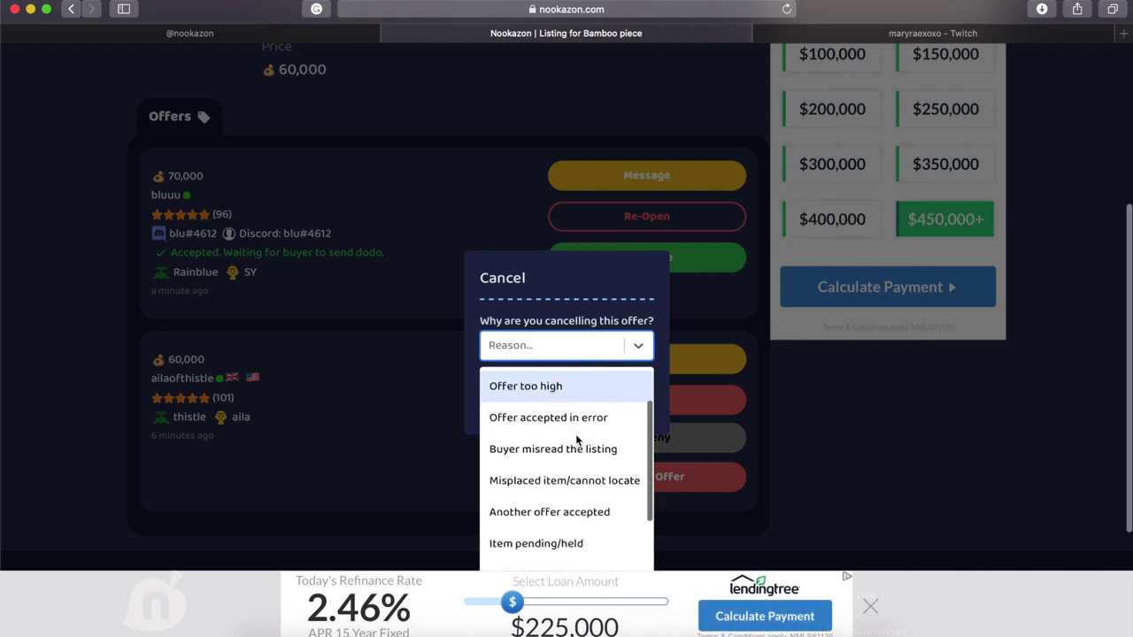
pyautogui.scroll(-1, 576, 440)
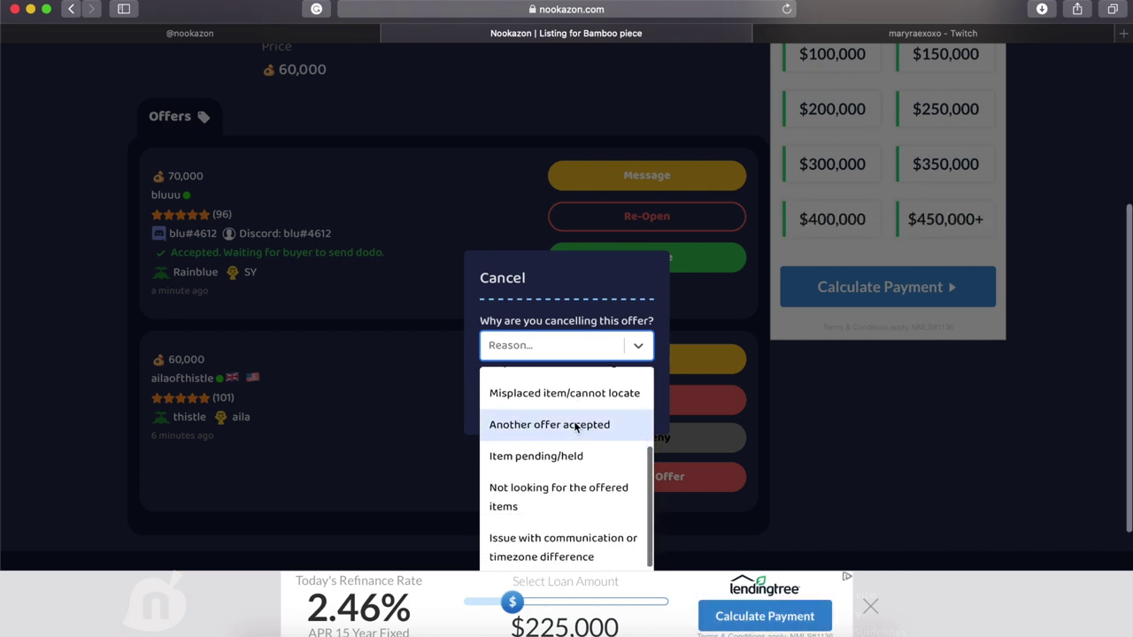
pyautogui.click(576, 426)
pyautogui.click(524, 408)
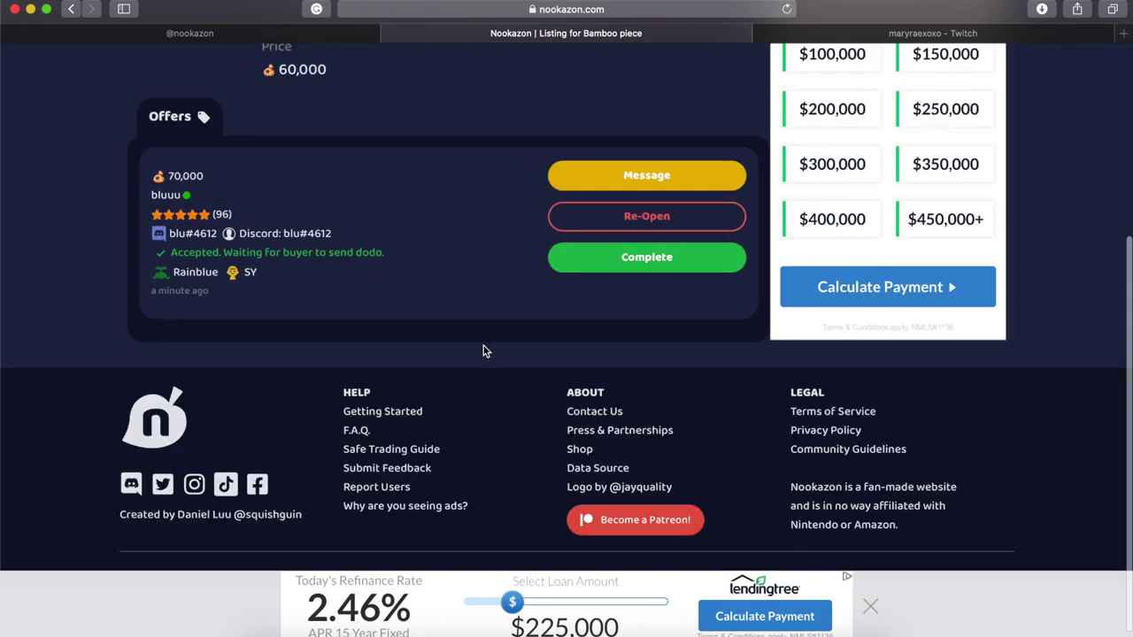
# Step: Open a chat with the buyer whose 70,000-Bell offer was accepted
pyautogui.scroll(4, 483, 351)
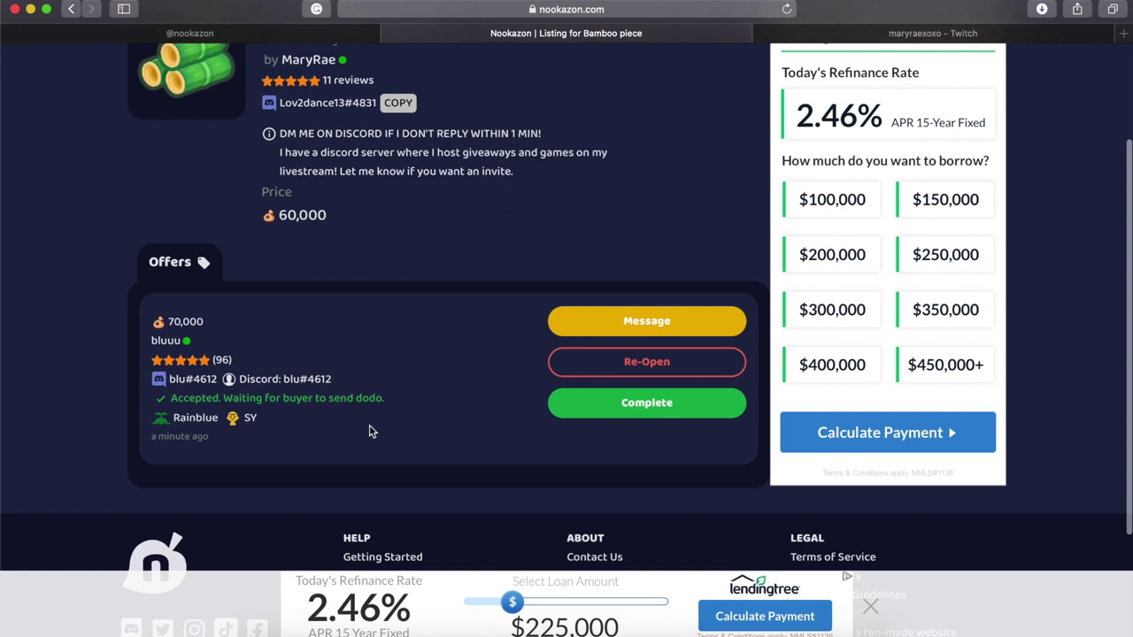
pyautogui.scroll(1, 369, 431)
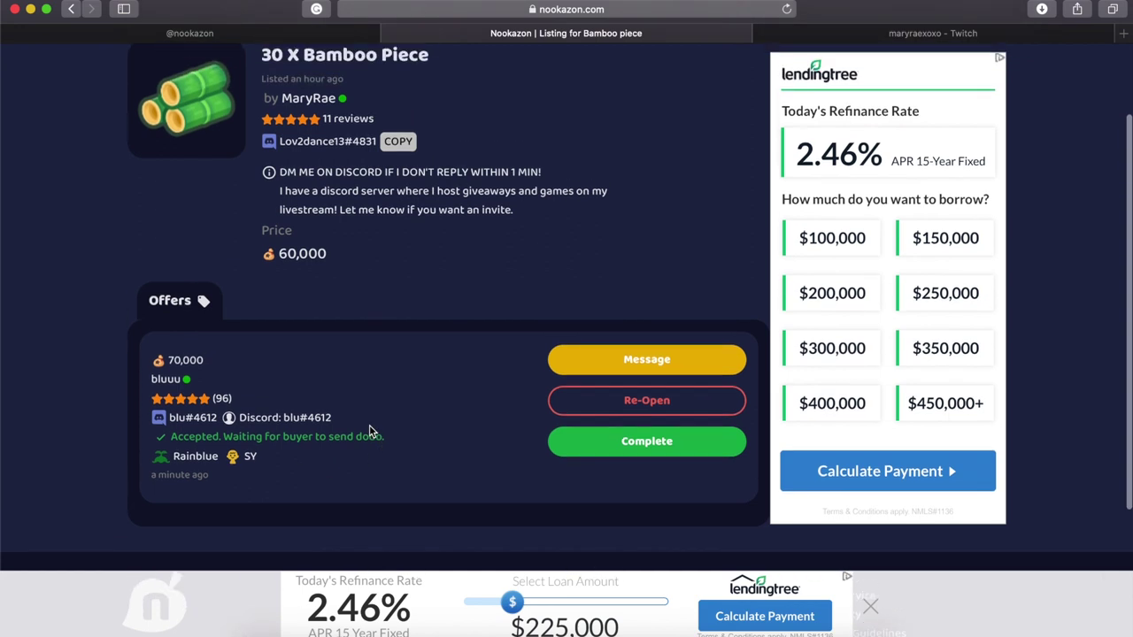
pyautogui.click(565, 367)
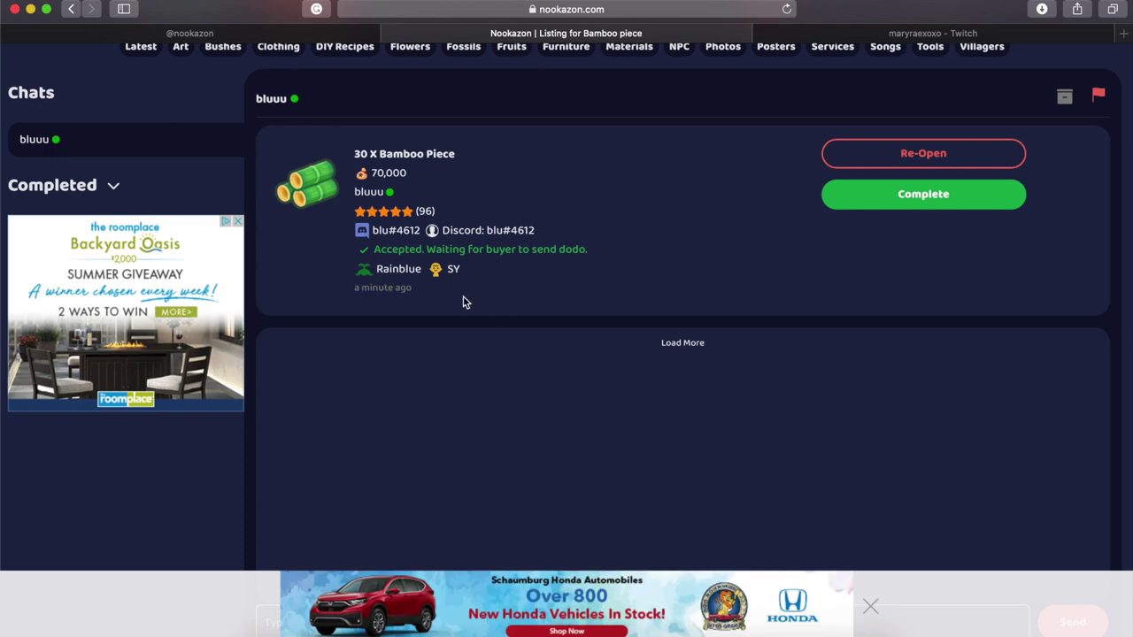
# Step: Scroll the chat, then view the recent notifications and close the panel
pyautogui.scroll(-3, 516, 253)
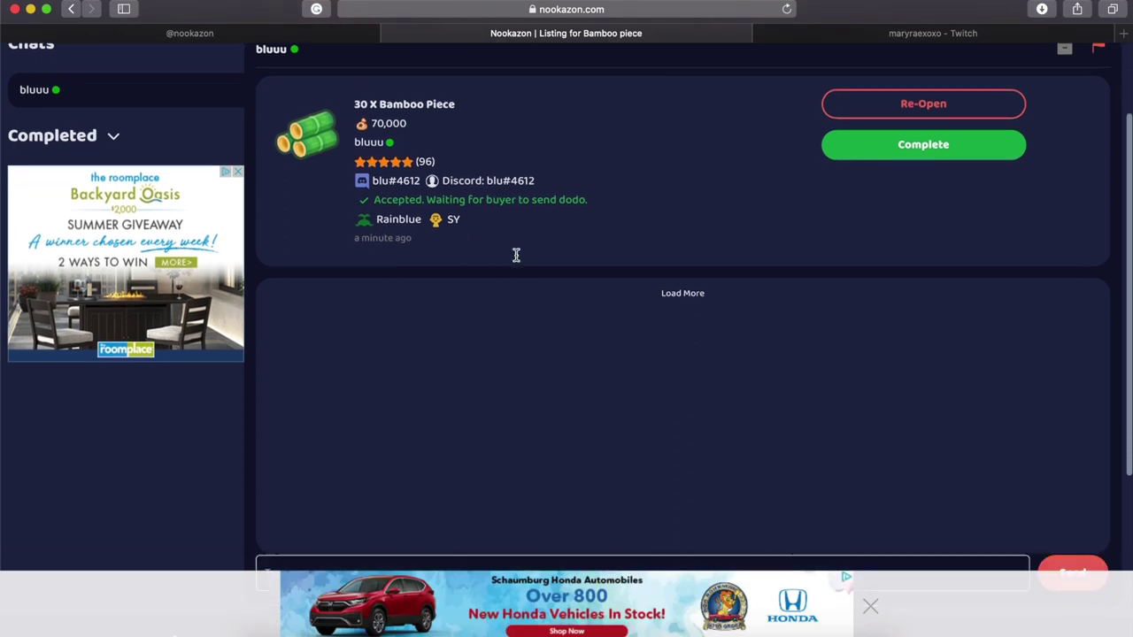
pyautogui.scroll(4, 443, 392)
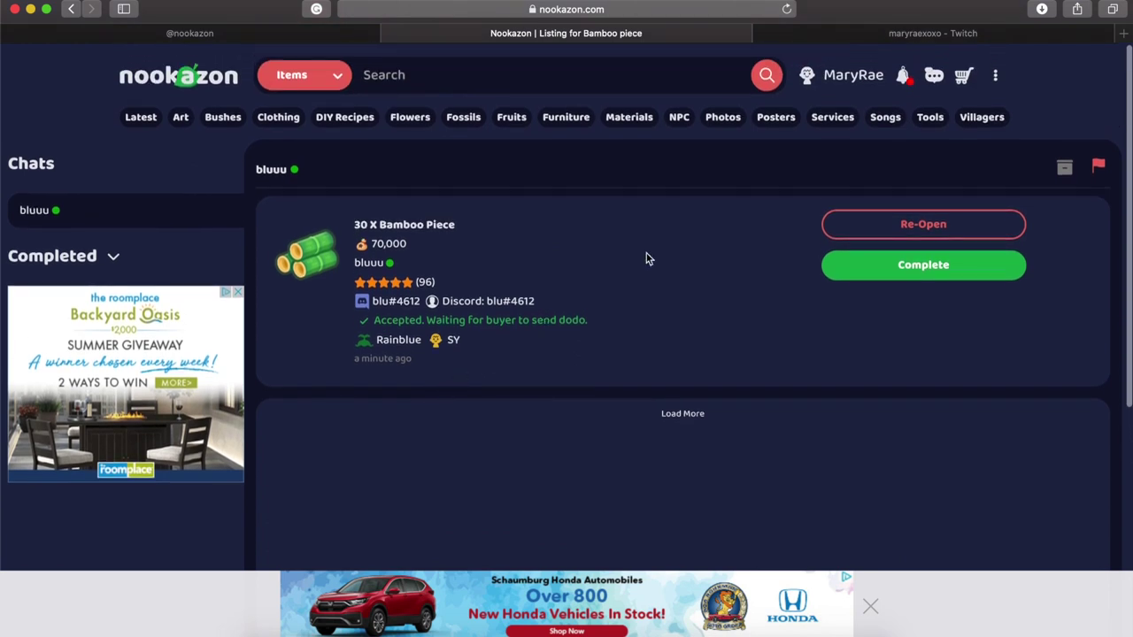
pyautogui.click(904, 73)
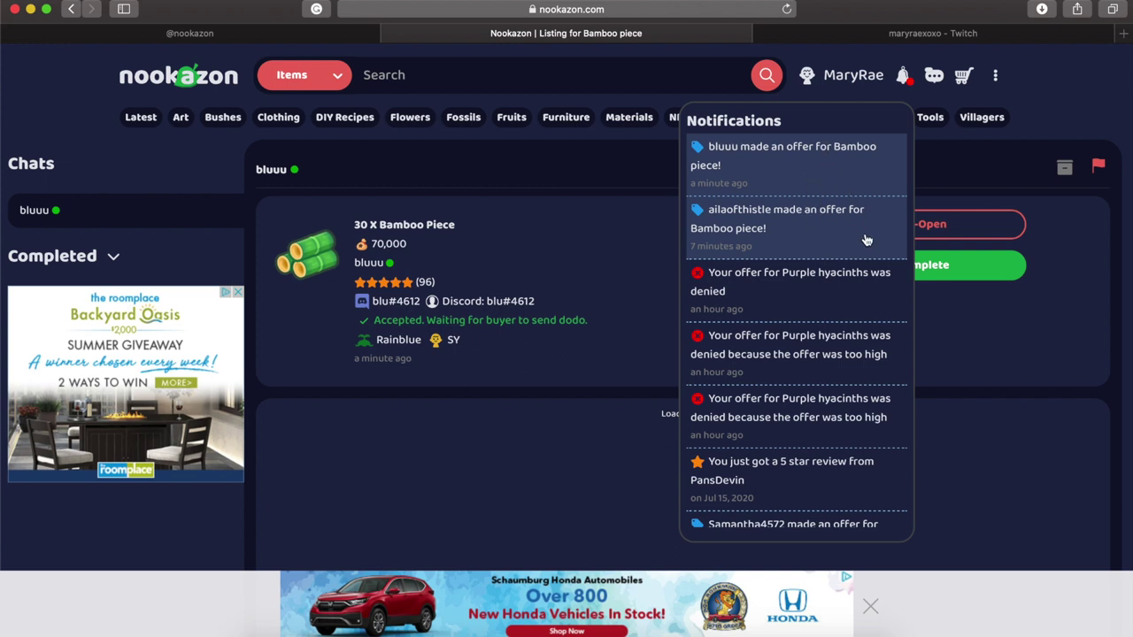
pyautogui.click(1056, 112)
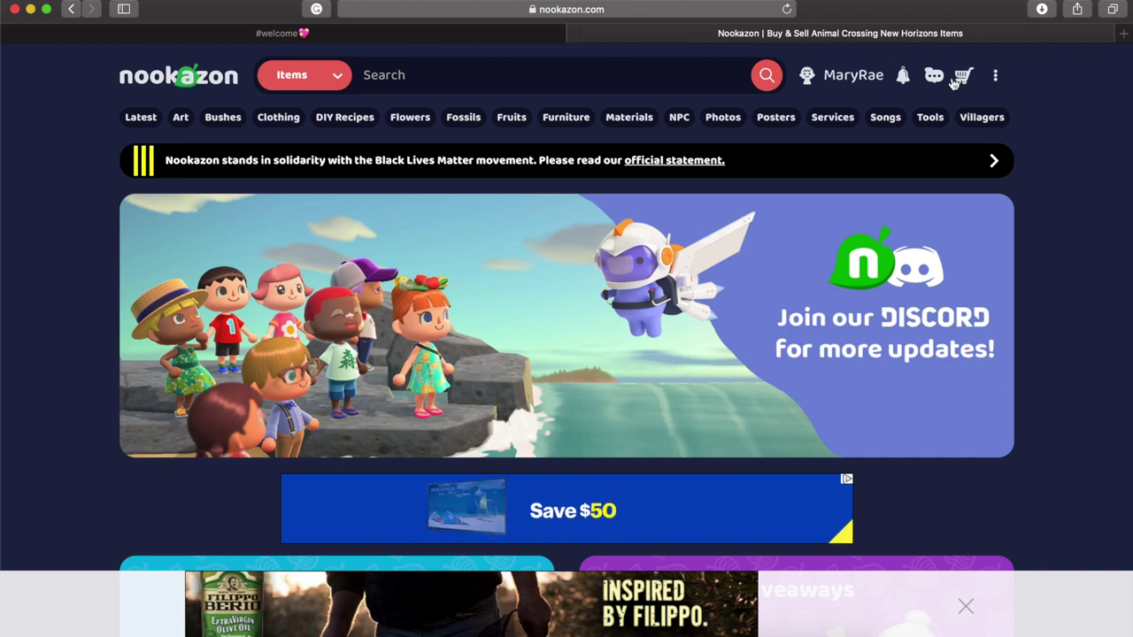
# Step: Close the bottom sticky video ad to reveal the Latest Listings and Giveaways cards
pyautogui.click(967, 607)
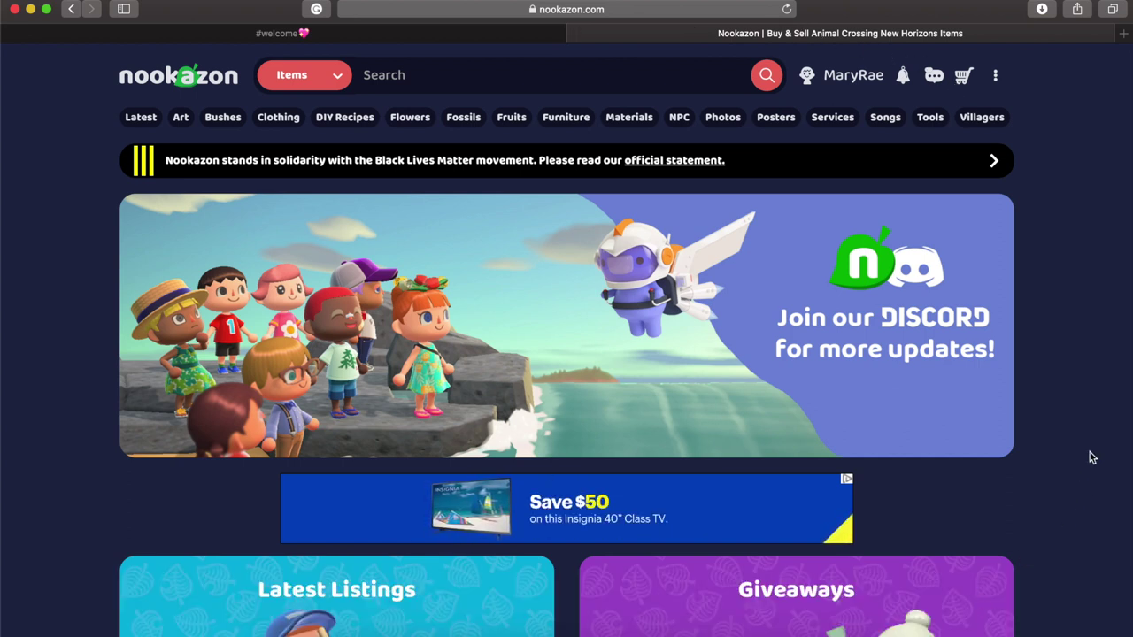